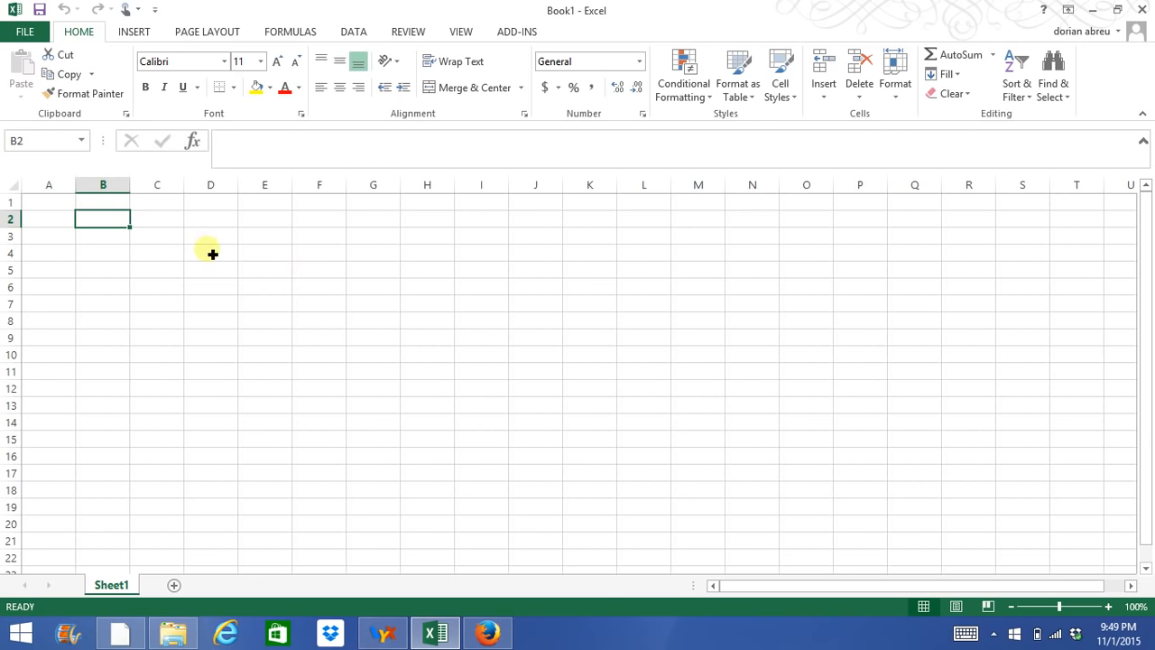
pyautogui.click(100, 235)
pyautogui.click(65, 221)
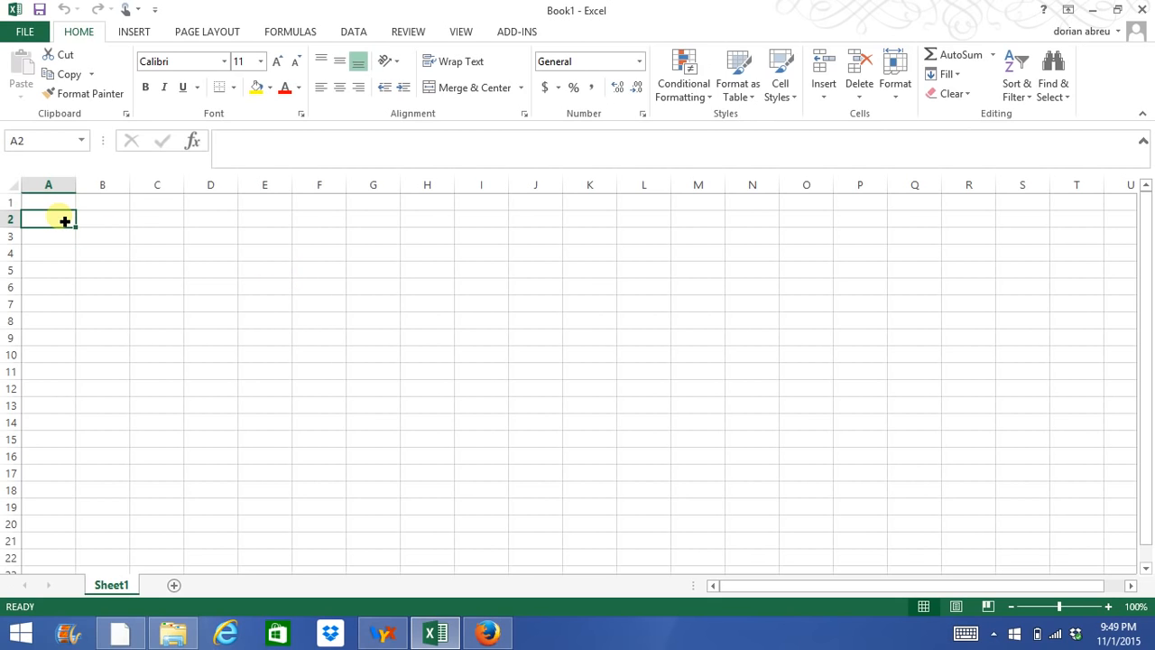
pyautogui.click(119, 223)
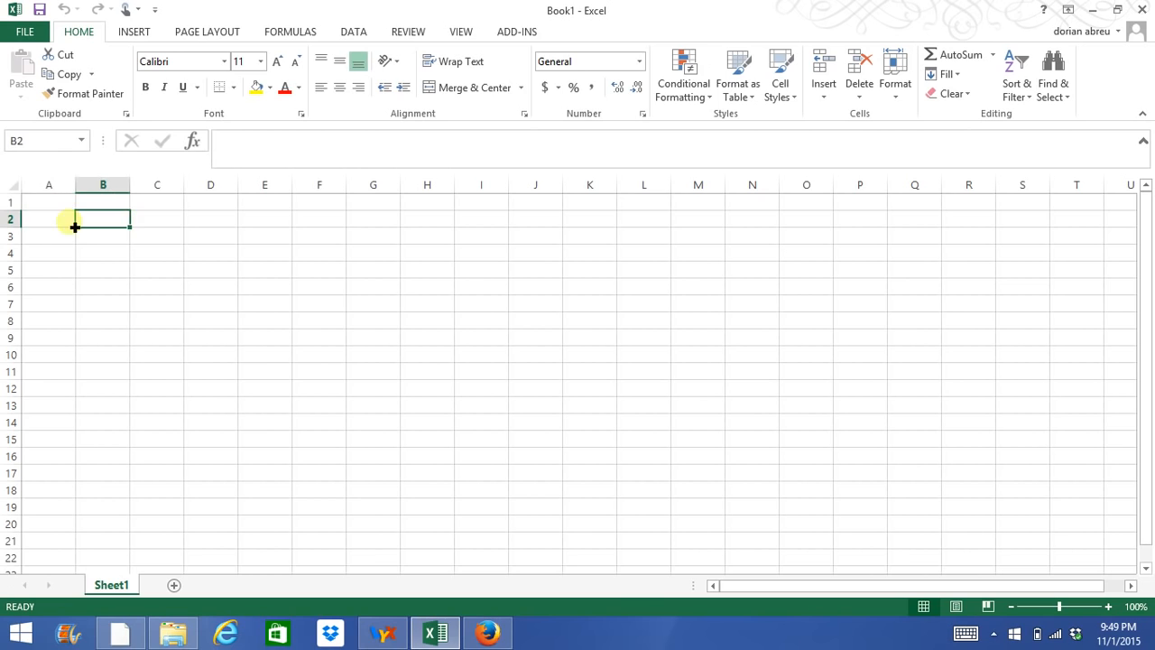
pyautogui.click(170, 225)
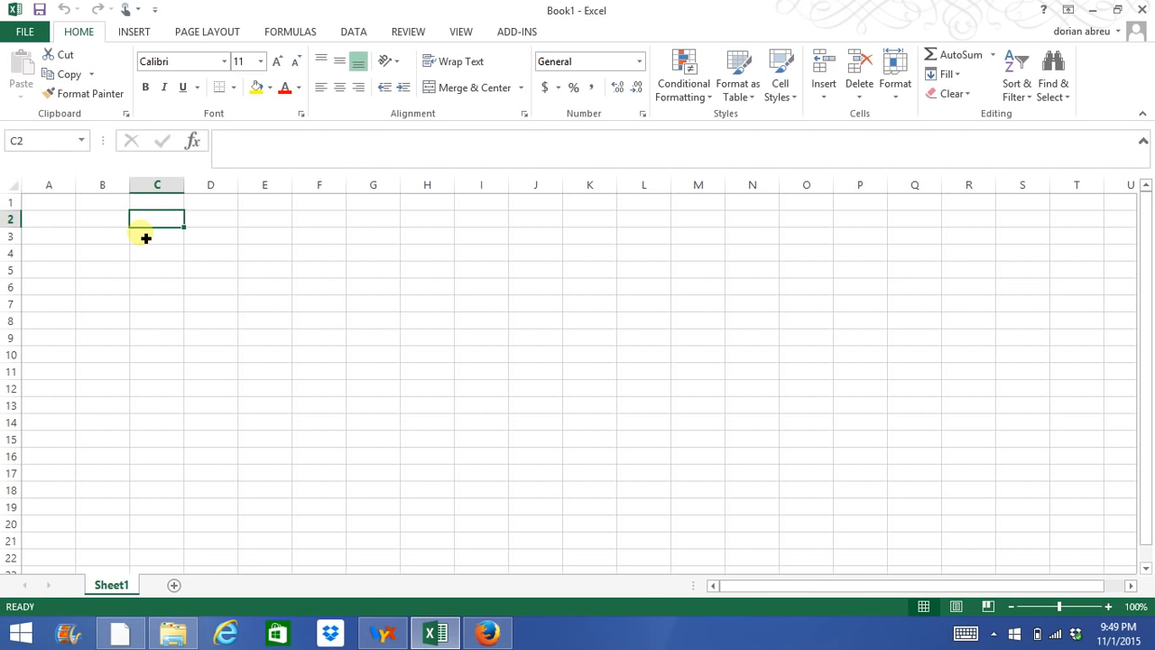
pyautogui.click(110, 228)
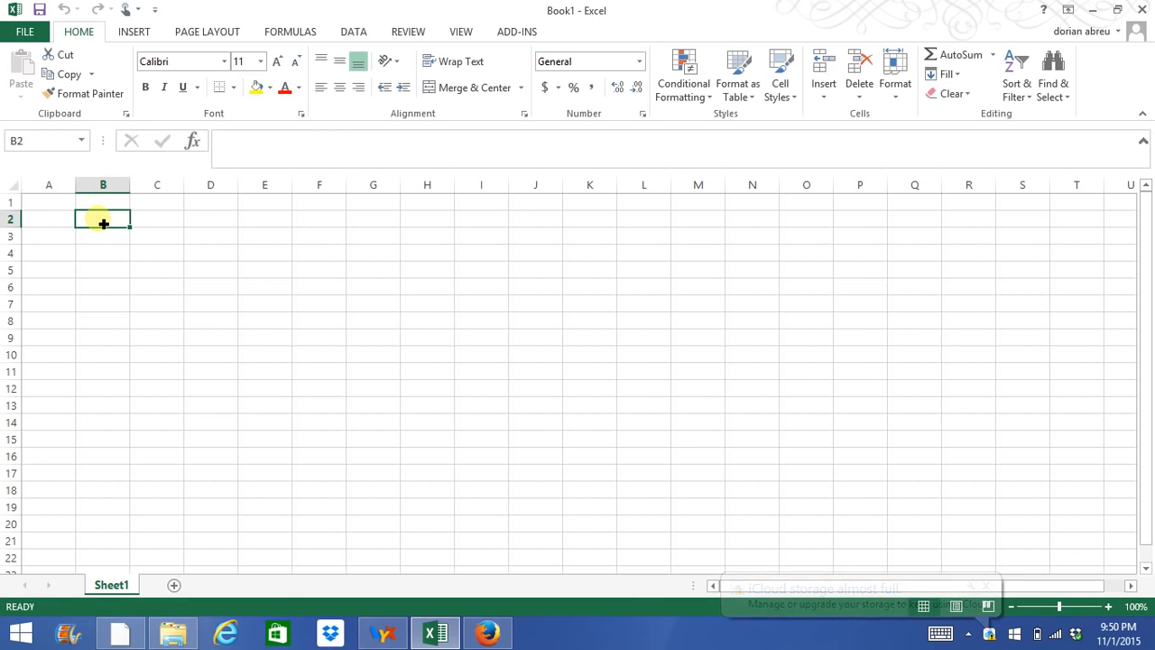
pyautogui.click(165, 224)
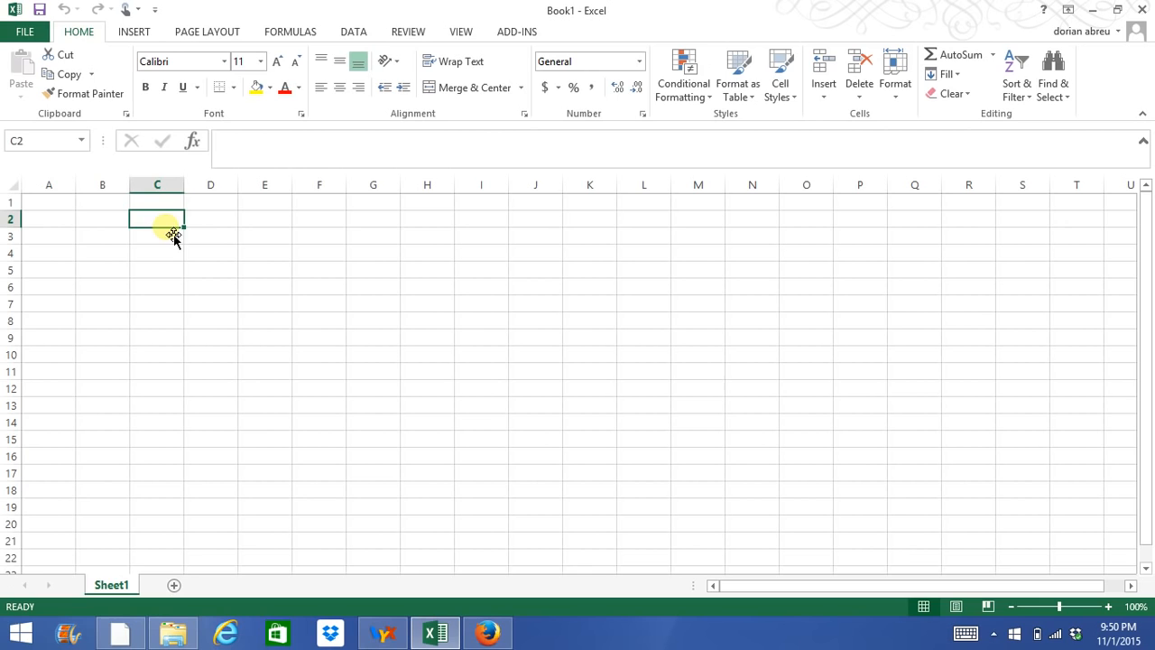
pyautogui.click(95, 250)
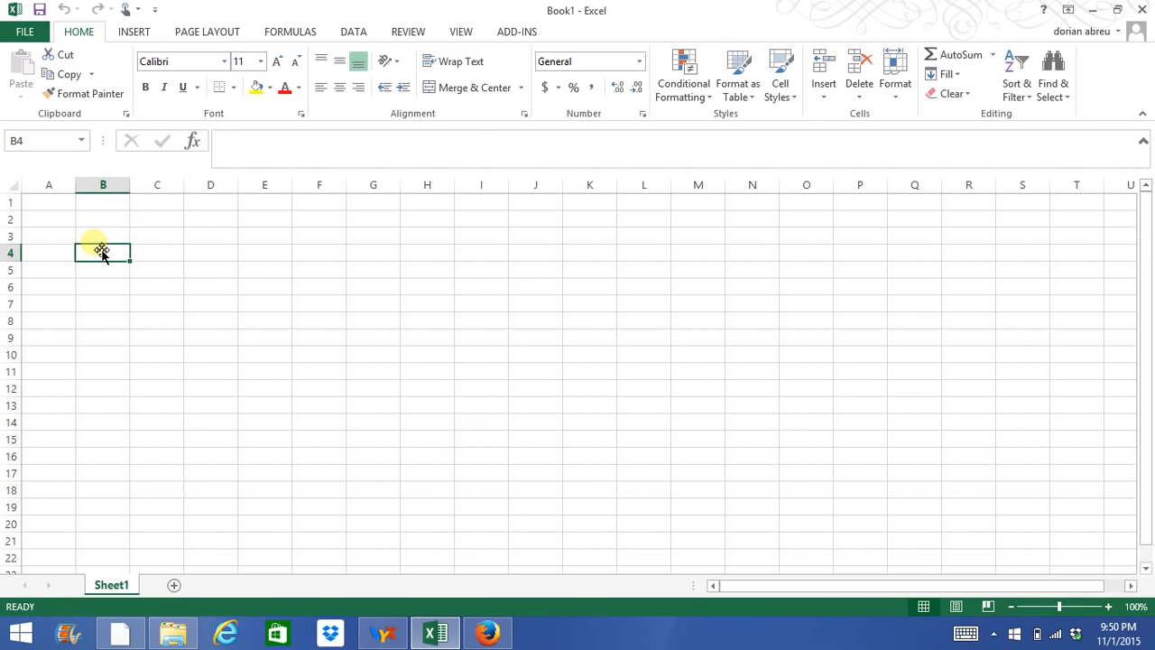
pyautogui.click(102, 242)
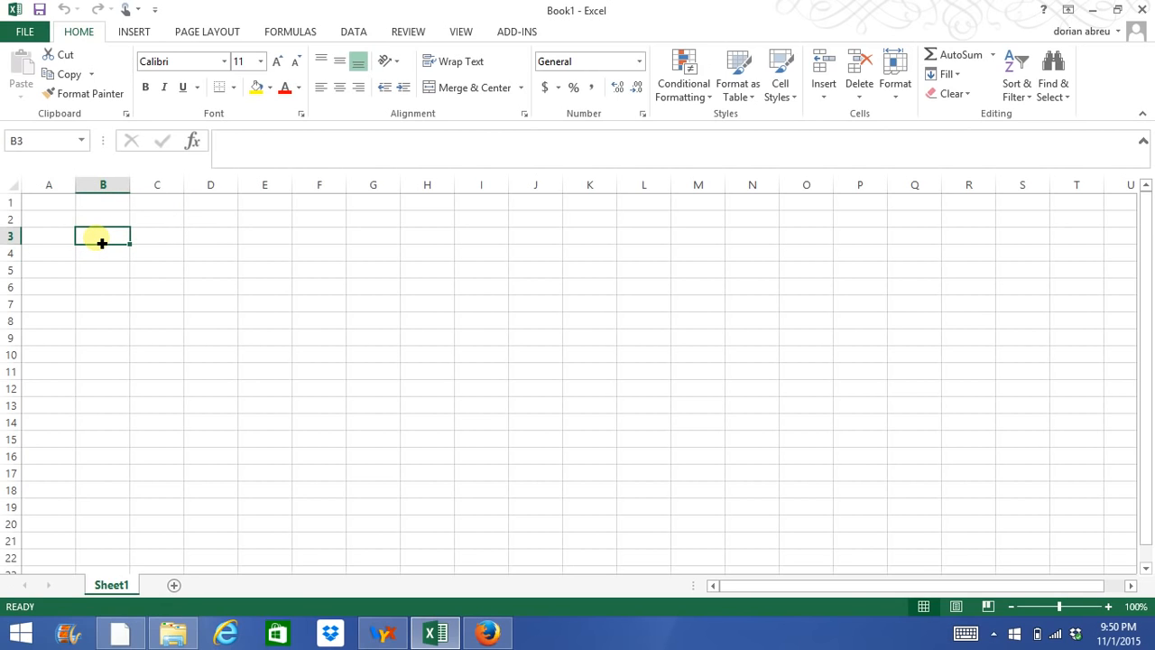
pyautogui.click(111, 219)
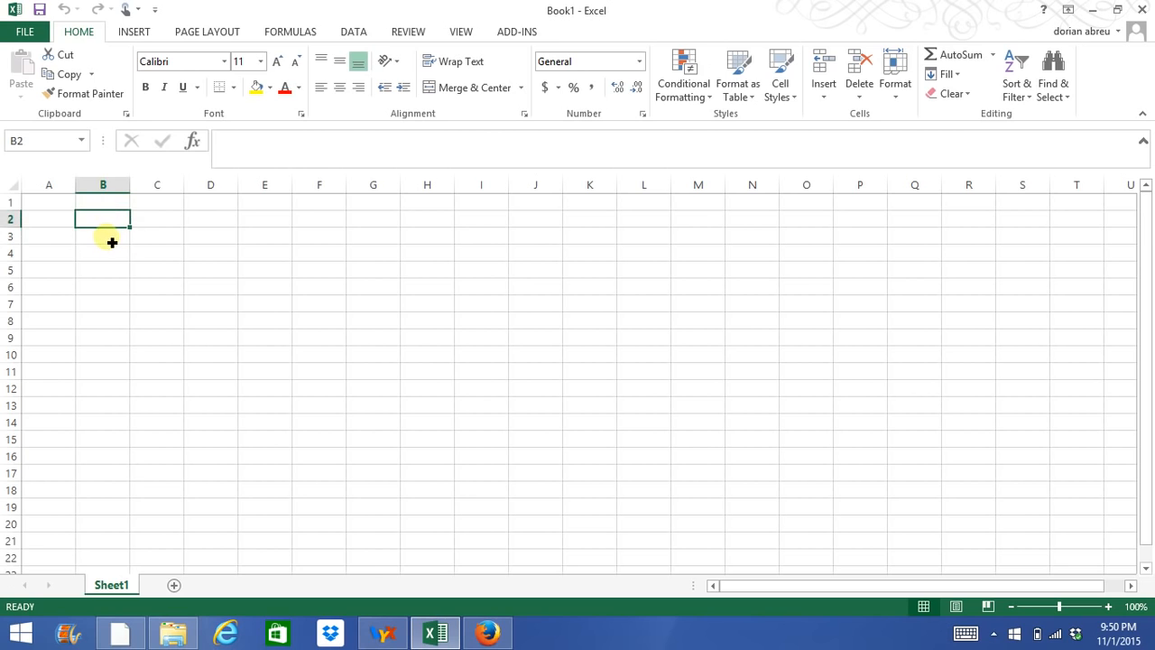
pyautogui.click(111, 241)
pyautogui.click(114, 271)
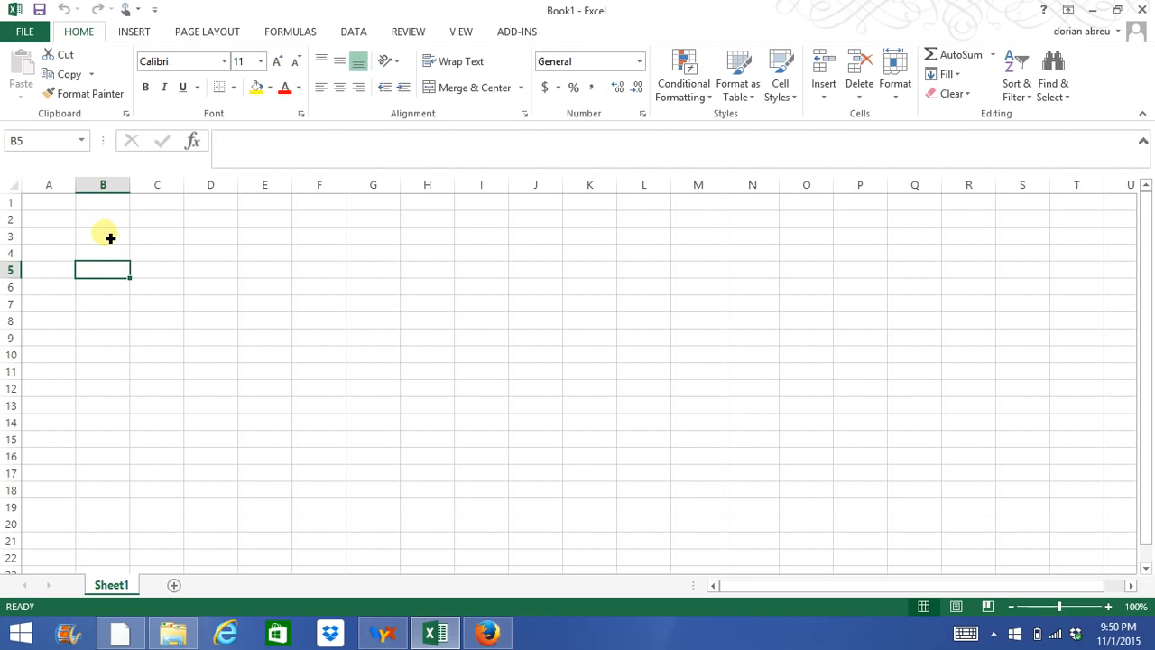
pyautogui.click(110, 237)
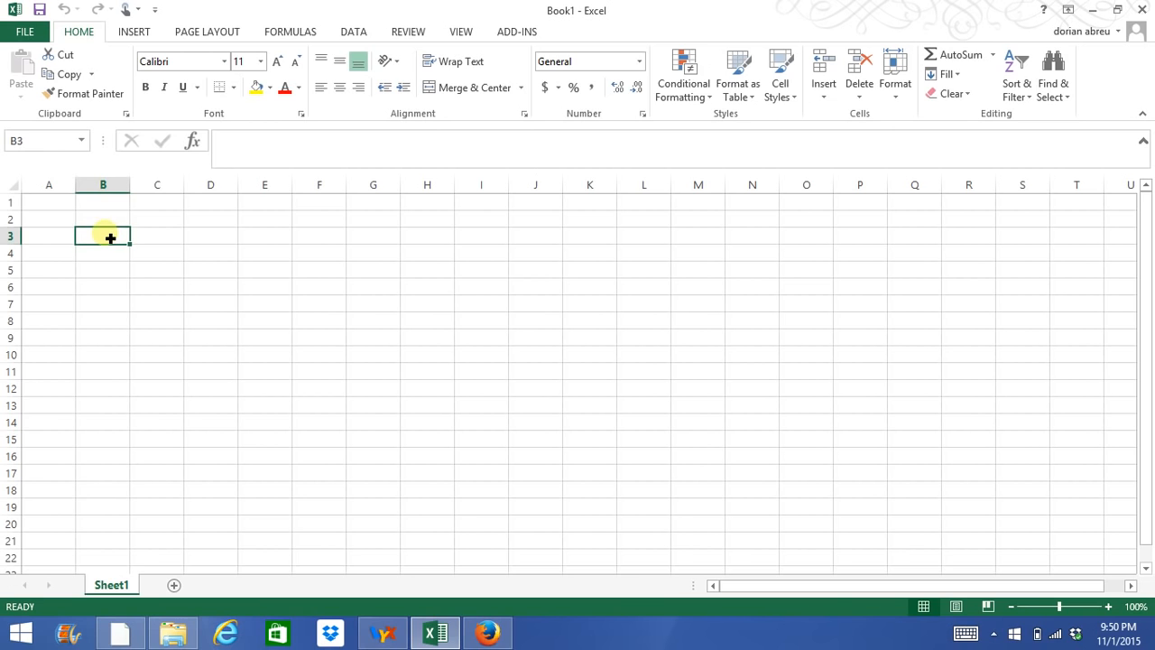
# Switch to Firefox and search Google for "st louis fred".
pyautogui.click(502, 635)
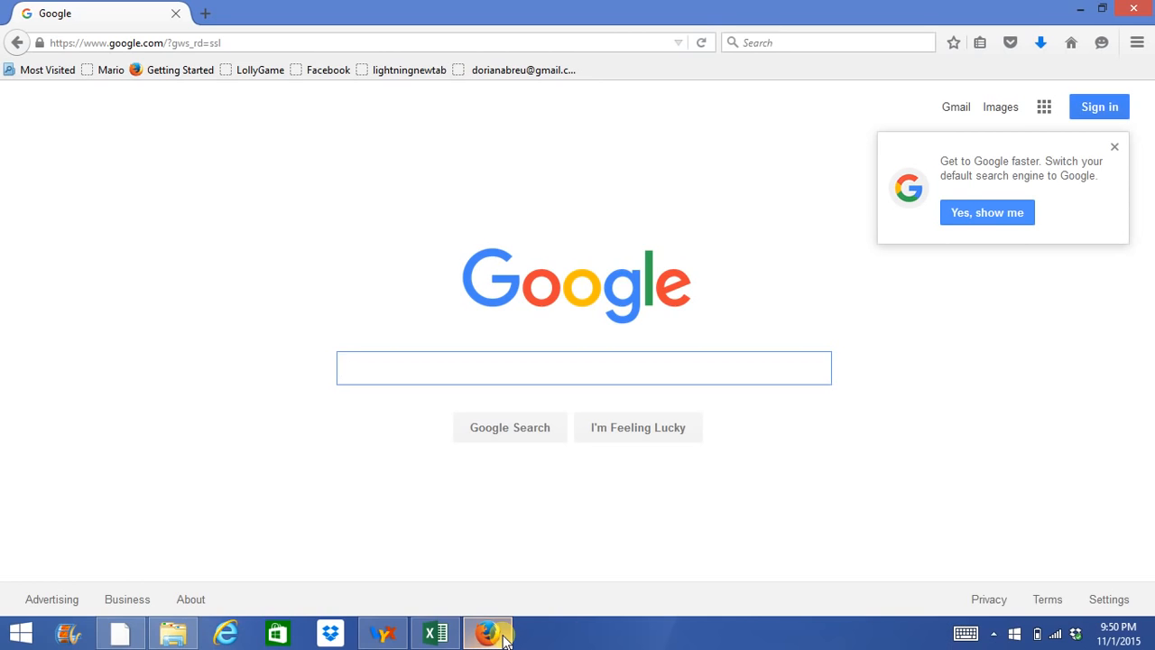
pyautogui.write('st lou')
pyautogui.press('BackSpace')
pyautogui.write('ous')
pyautogui.press('BackSpace')
pyautogui.press('BackSpace')
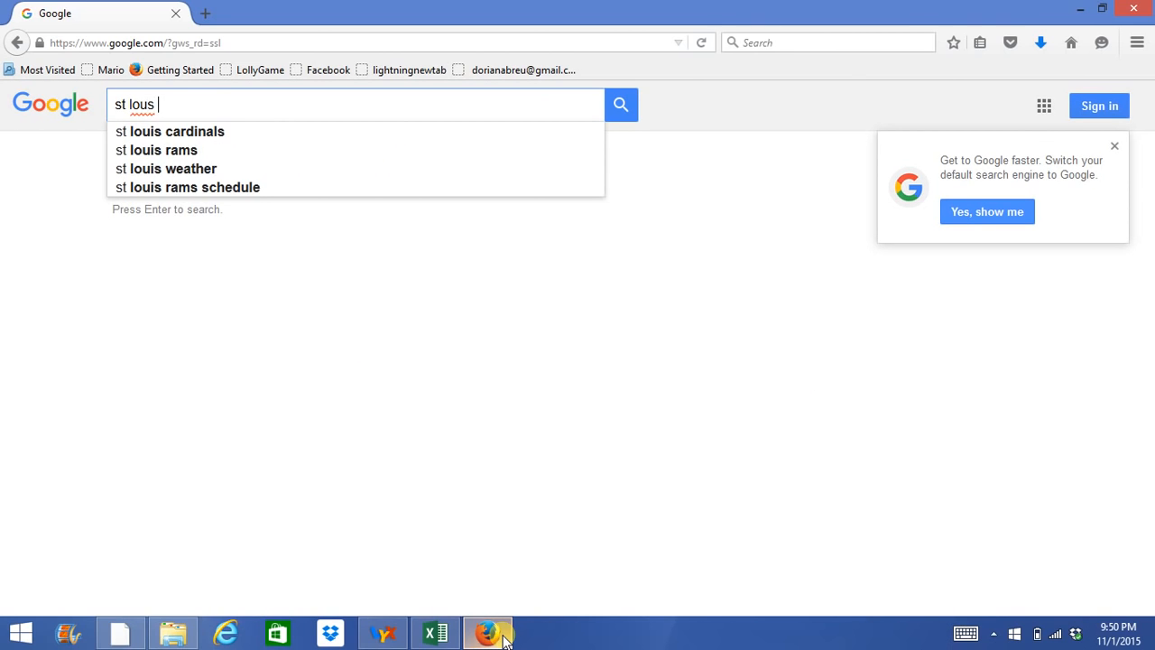
pyautogui.write('is fred')
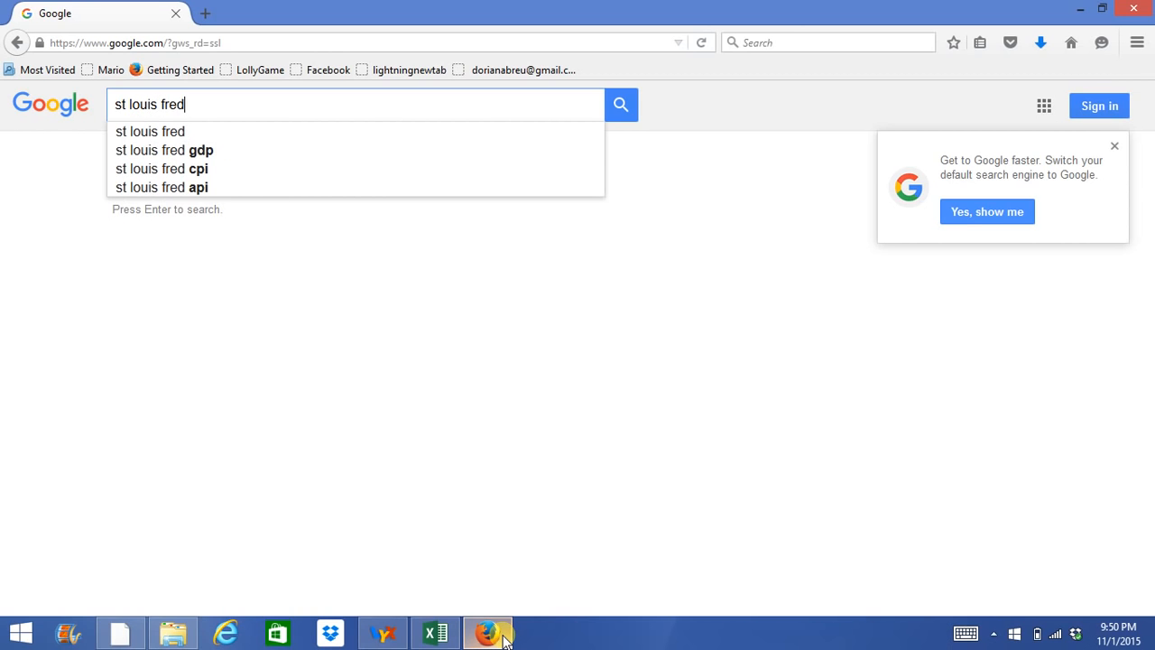
pyautogui.click(177, 135)
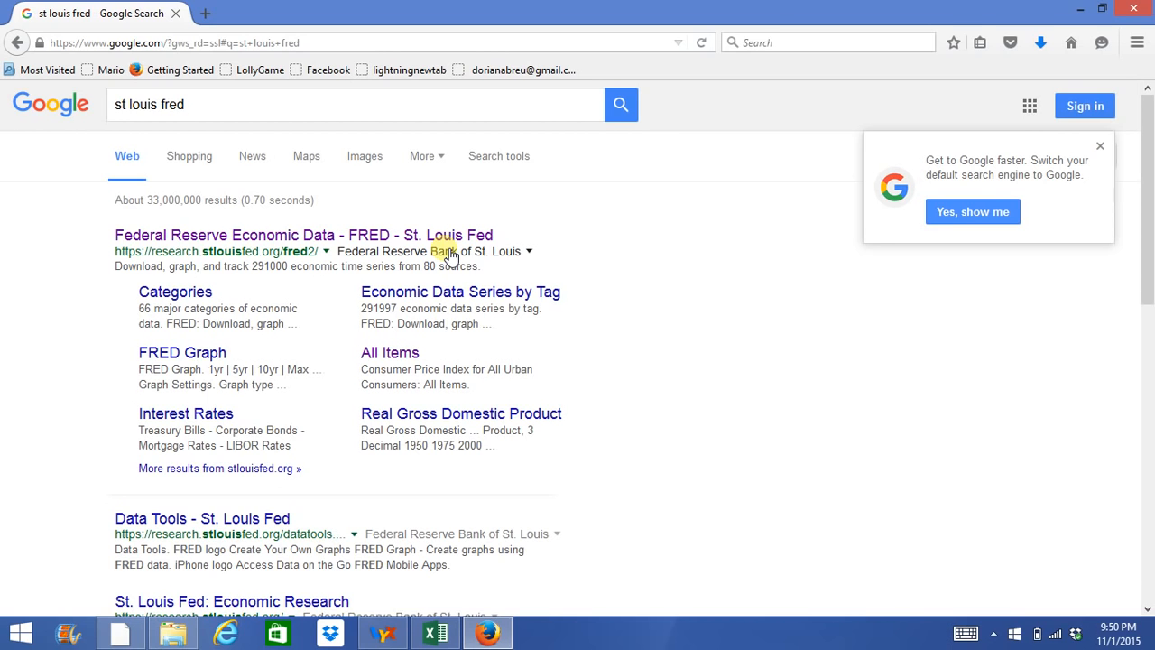
# Open the St. Louis Fed's FRED economic data site from the results and search its data for "cpi".
pyautogui.click(413, 235)
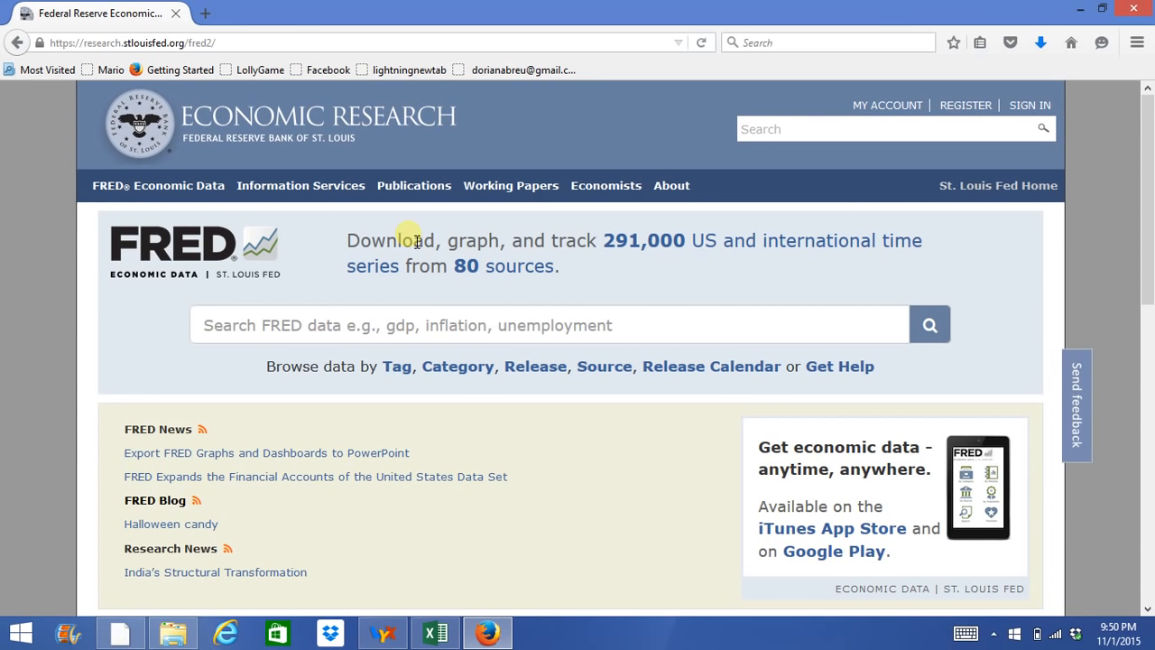
pyautogui.click(402, 332)
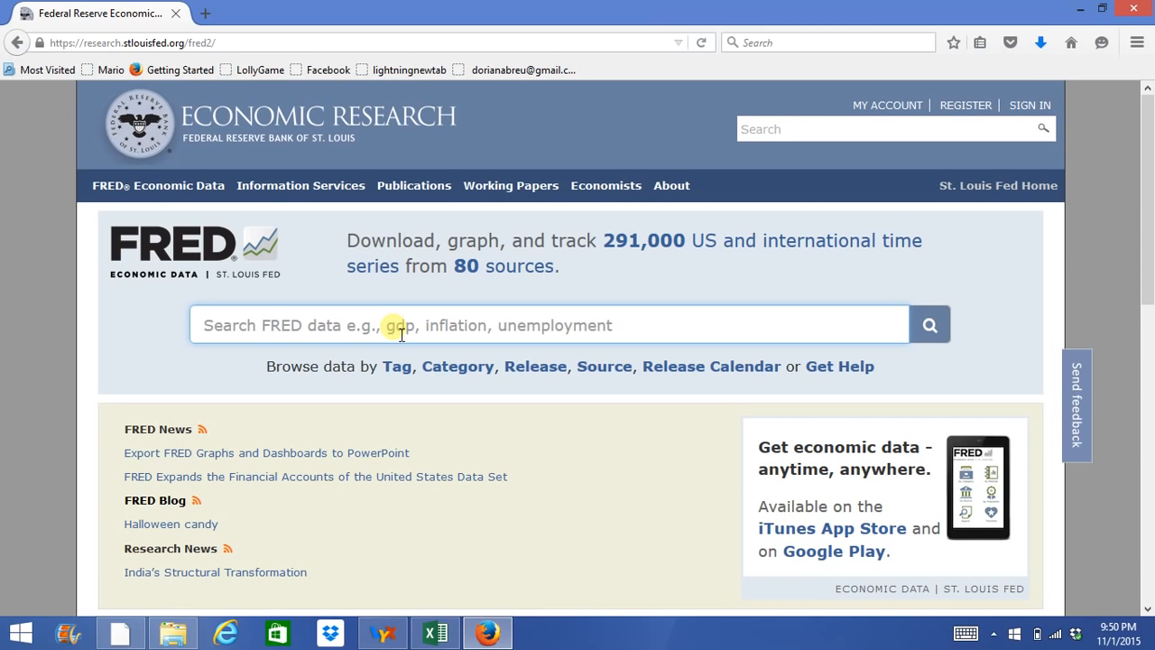
pyautogui.write('c')
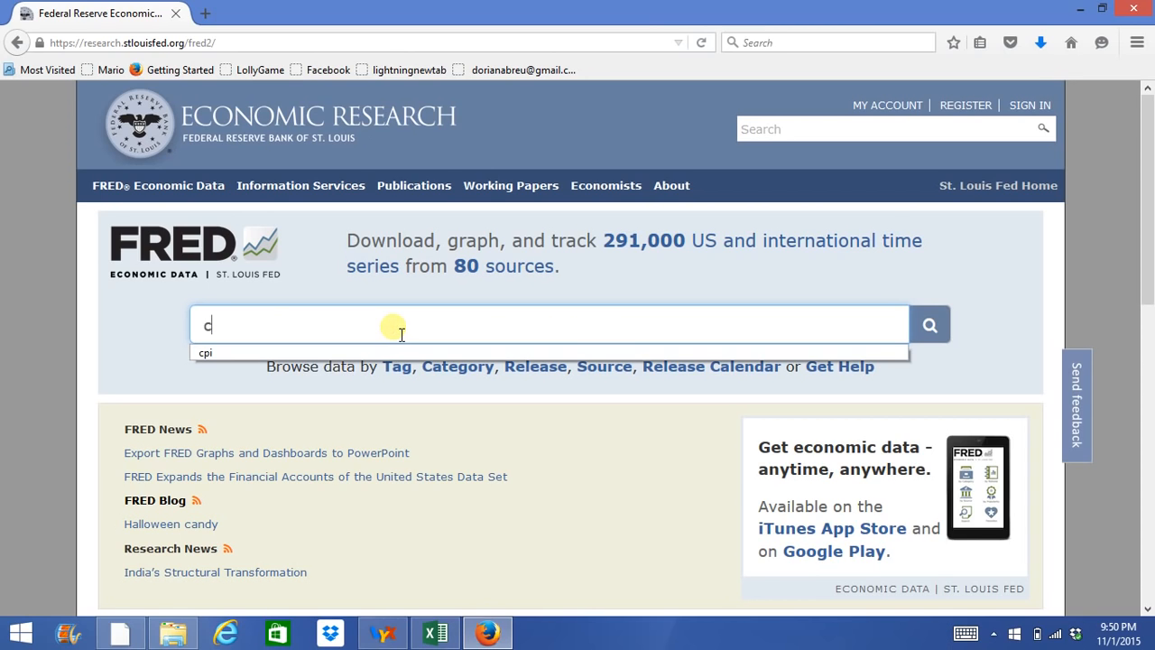
pyautogui.write('pi')
pyautogui.click(944, 336)
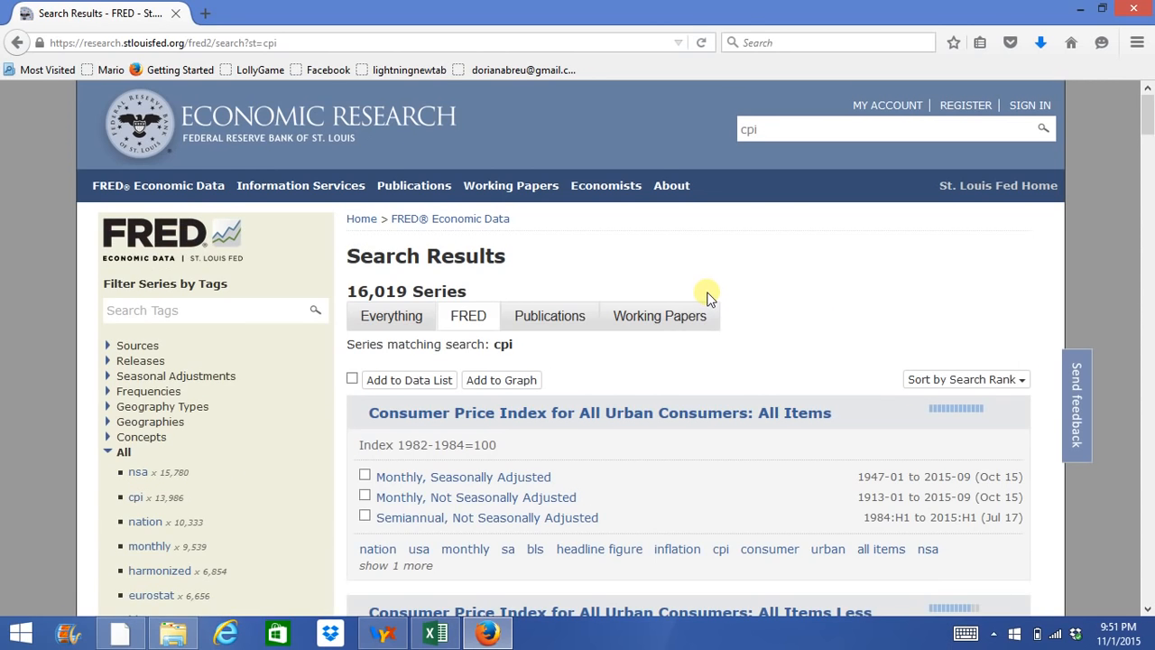
# Open the series "Consumer Price Index for All Urban Consumers: All Items" and go to its data download page.
pyautogui.scroll(-3, 707, 298)
pyautogui.scroll(-2, 695, 473)
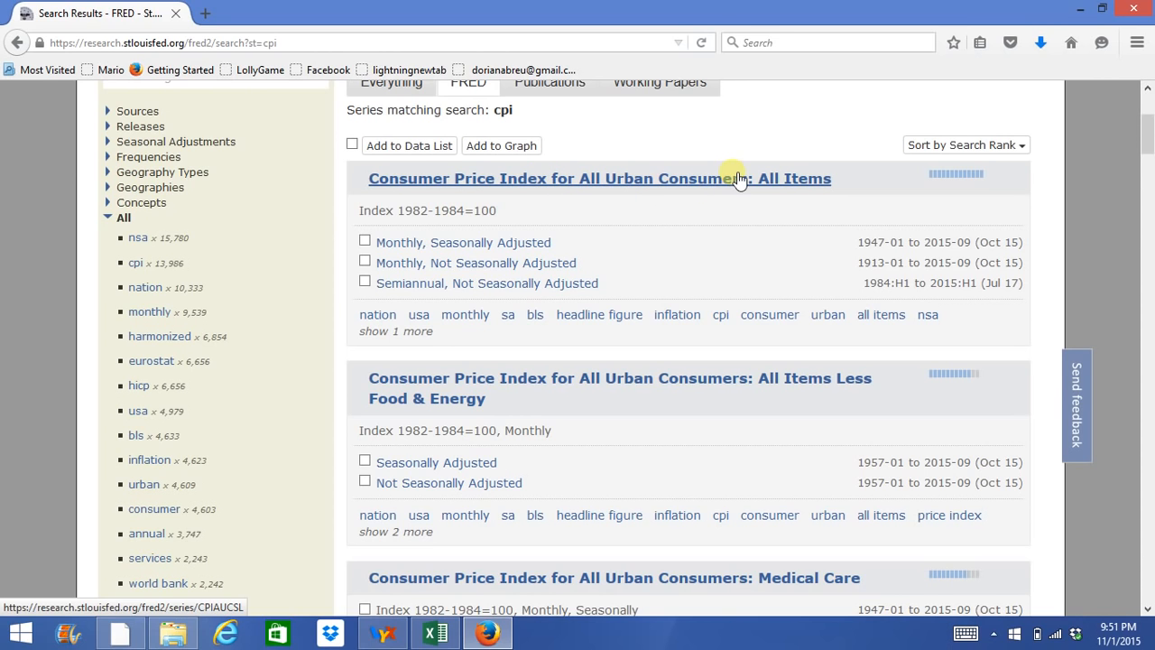
pyautogui.click(765, 184)
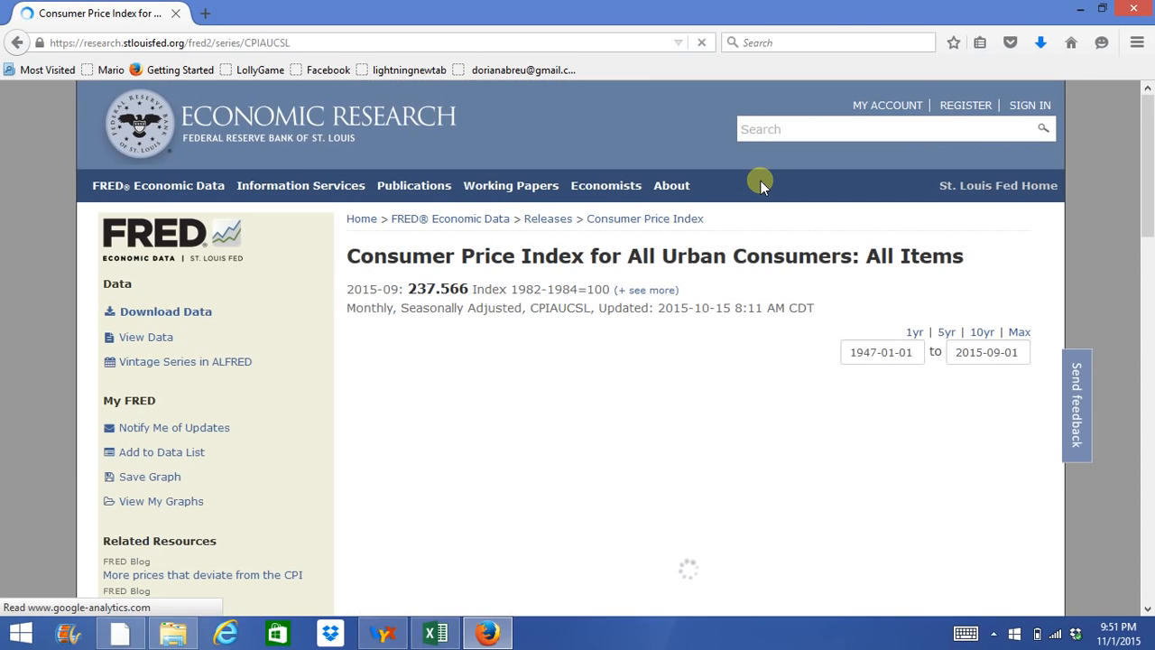
pyautogui.scroll(-1, 525, 335)
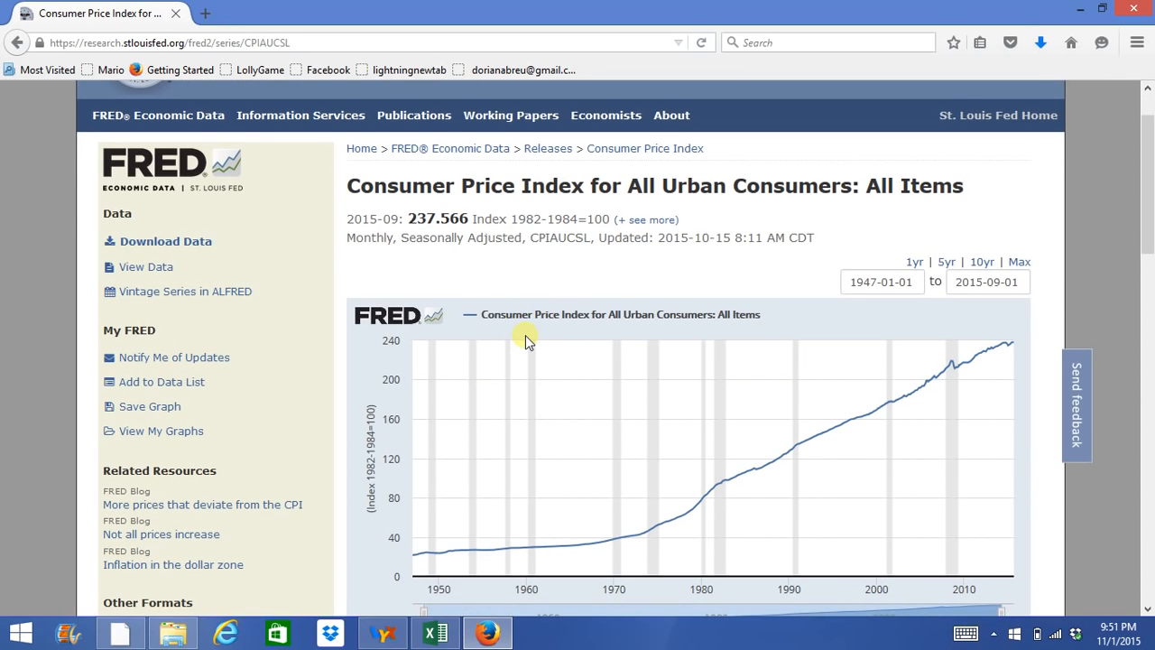
pyautogui.click(187, 242)
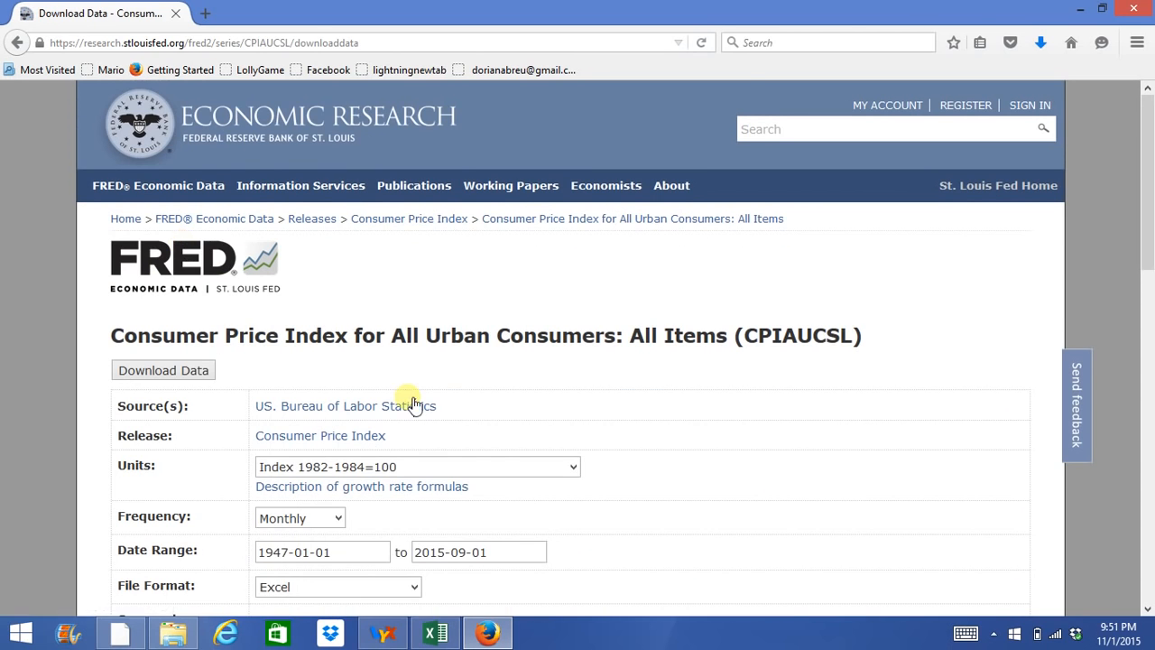
# Set the download frequency to Quarterly, keeping Average as the aggregation method.
pyautogui.scroll(-4, 411, 401)
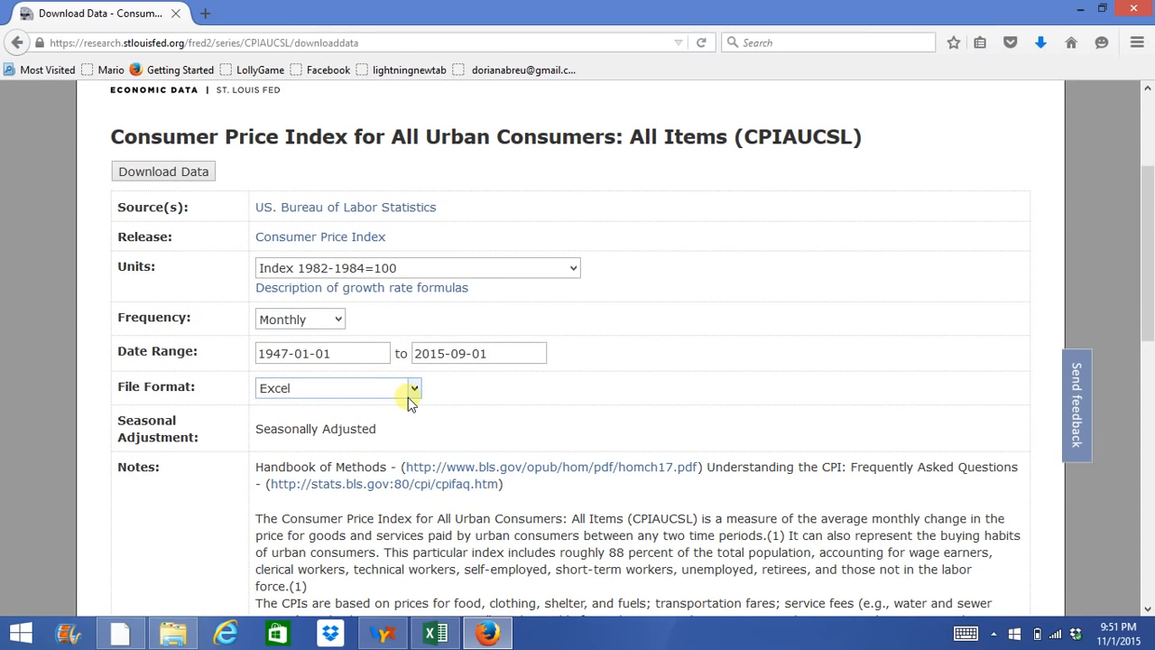
pyautogui.click(338, 321)
pyautogui.click(328, 354)
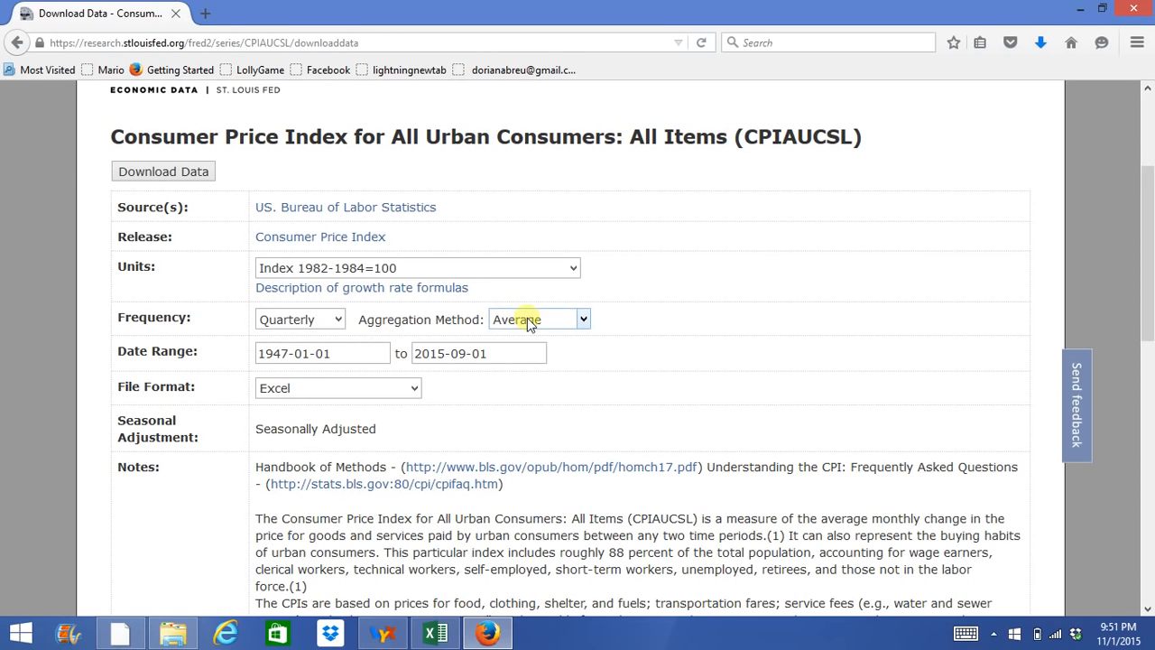
pyautogui.click(530, 322)
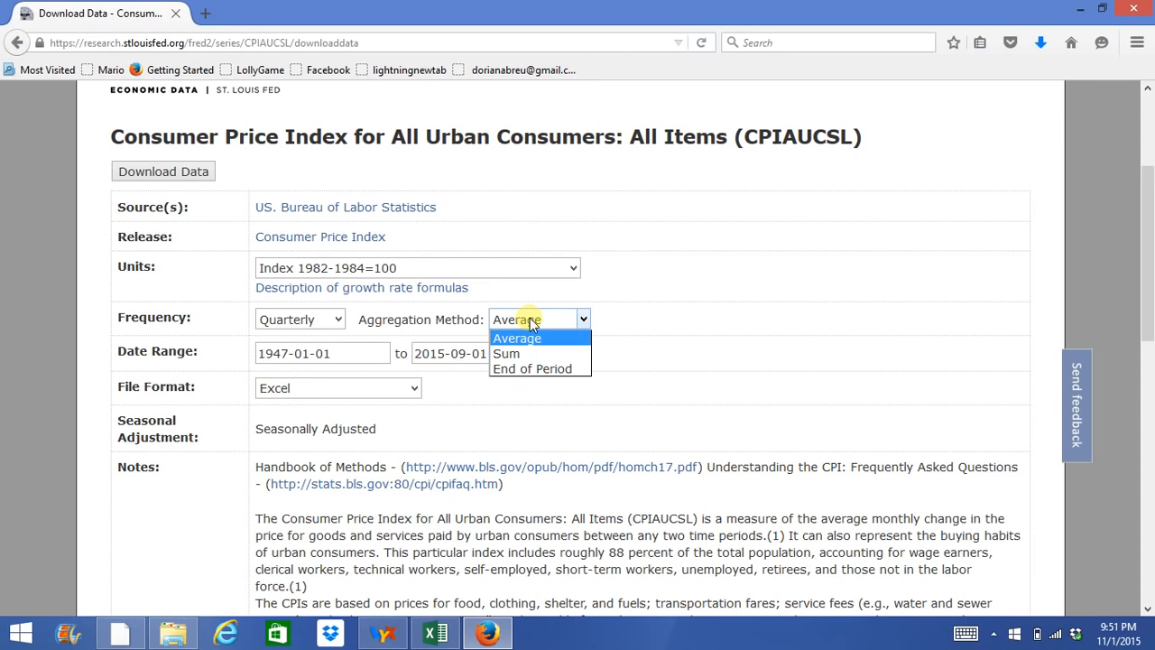
pyautogui.click(529, 318)
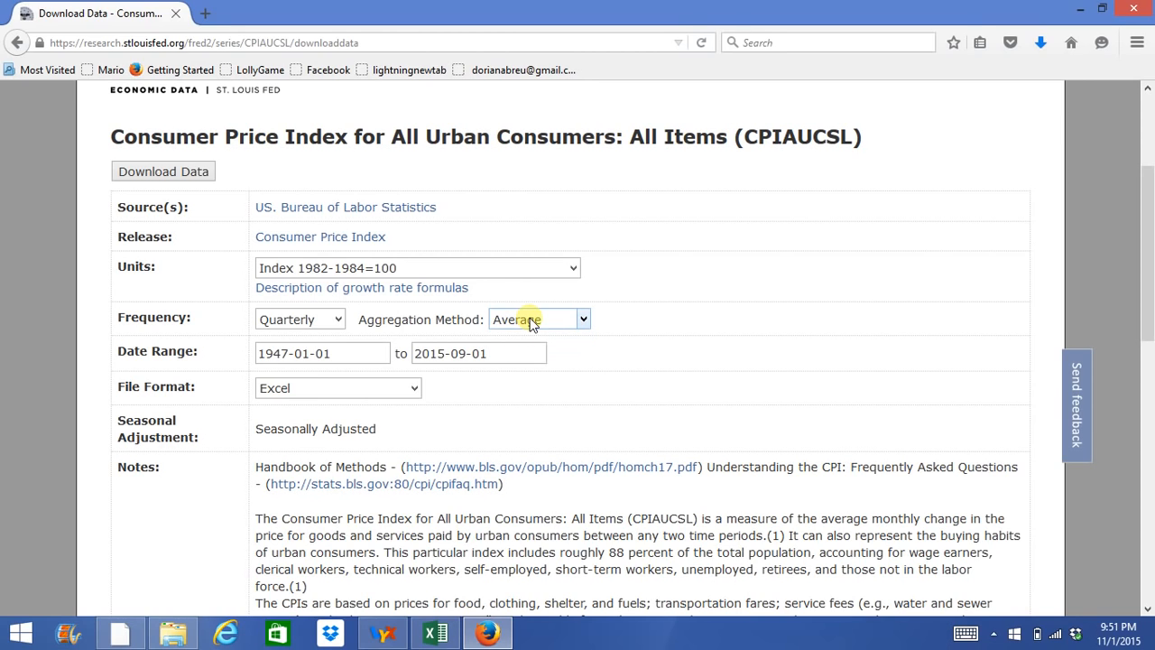
# Set the start of the download's date range to 1950-01-01.
pyautogui.click(289, 354)
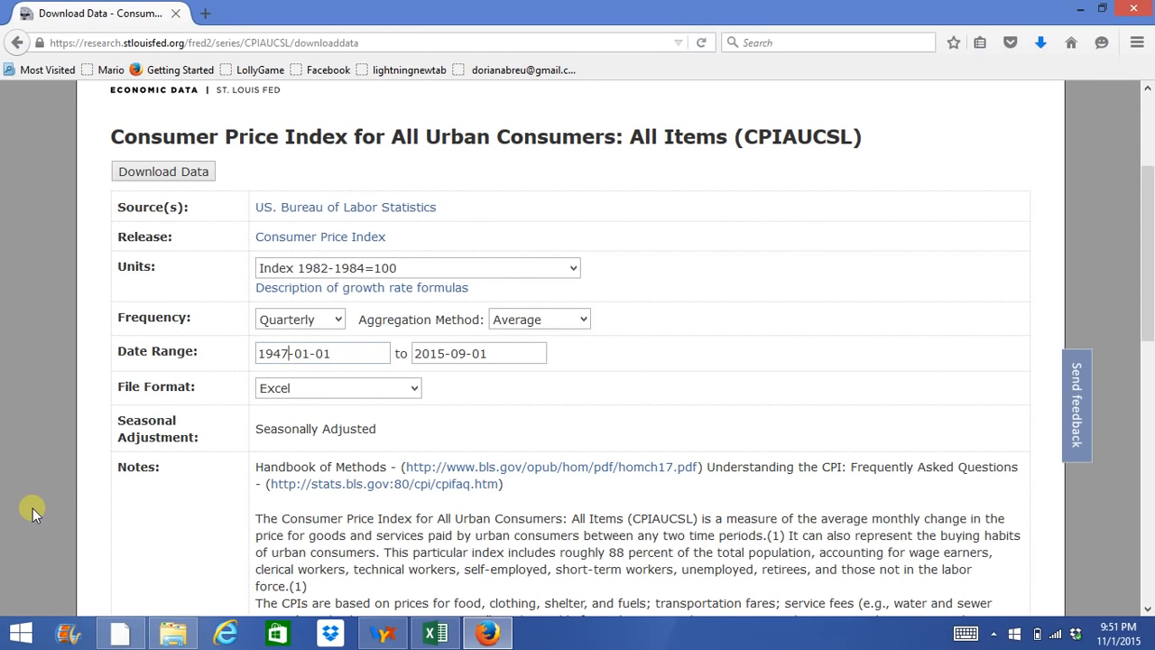
pyautogui.press('BackSpace')
pyautogui.press('BackSpace')
pyautogui.write('50')
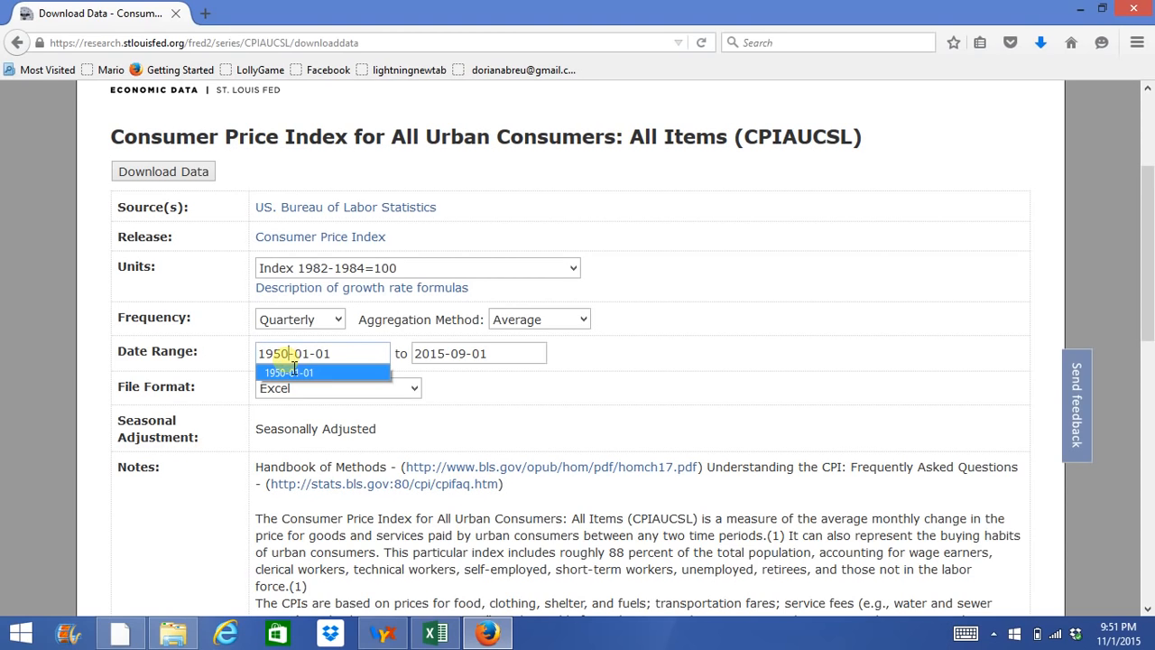
# Set the end of the download's date range to 2014-12-31.
pyautogui.click(448, 354)
pyautogui.press('BackSpace')
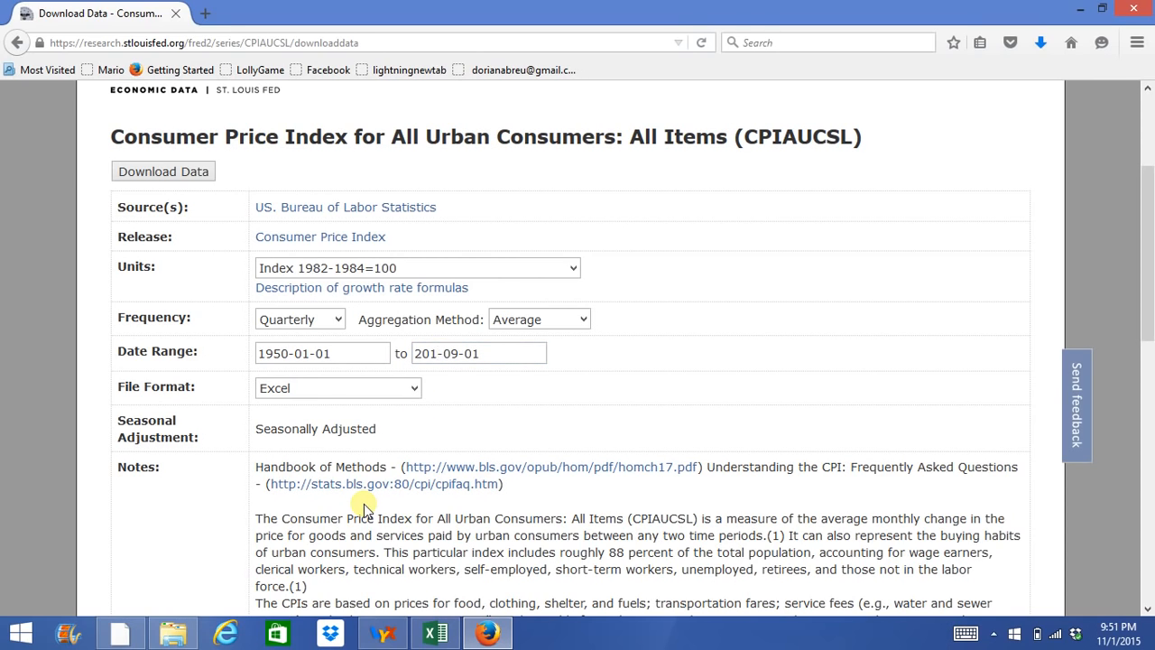
pyautogui.write('4')
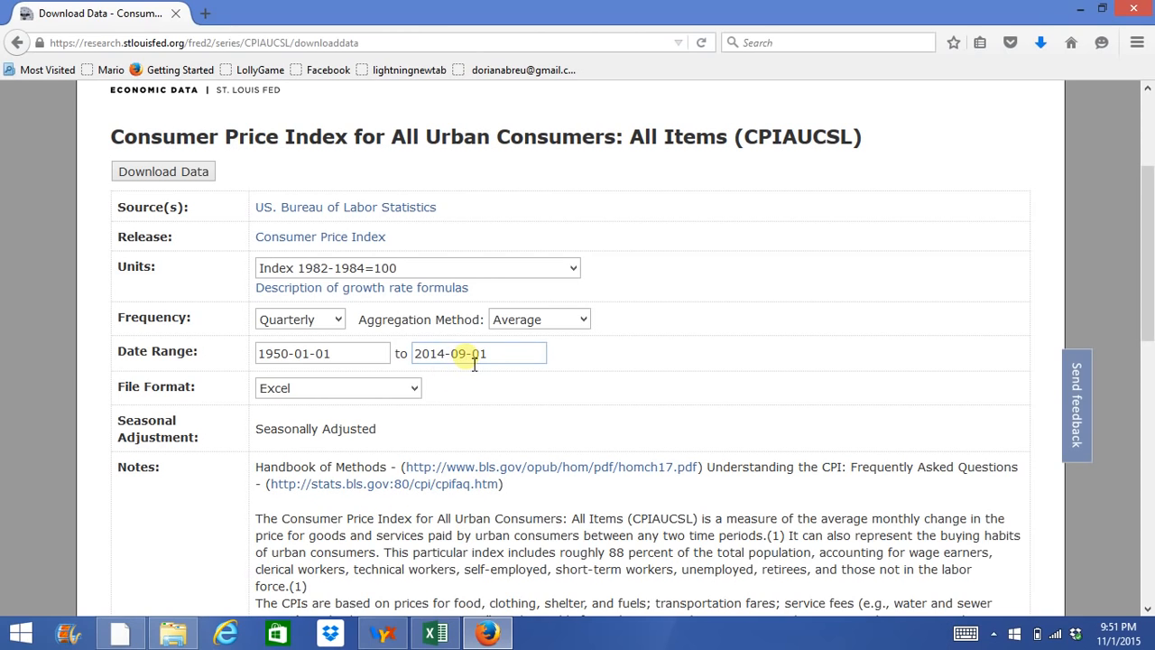
pyautogui.press('BackSpace')
pyautogui.press('BackSpace')
pyautogui.write('12')
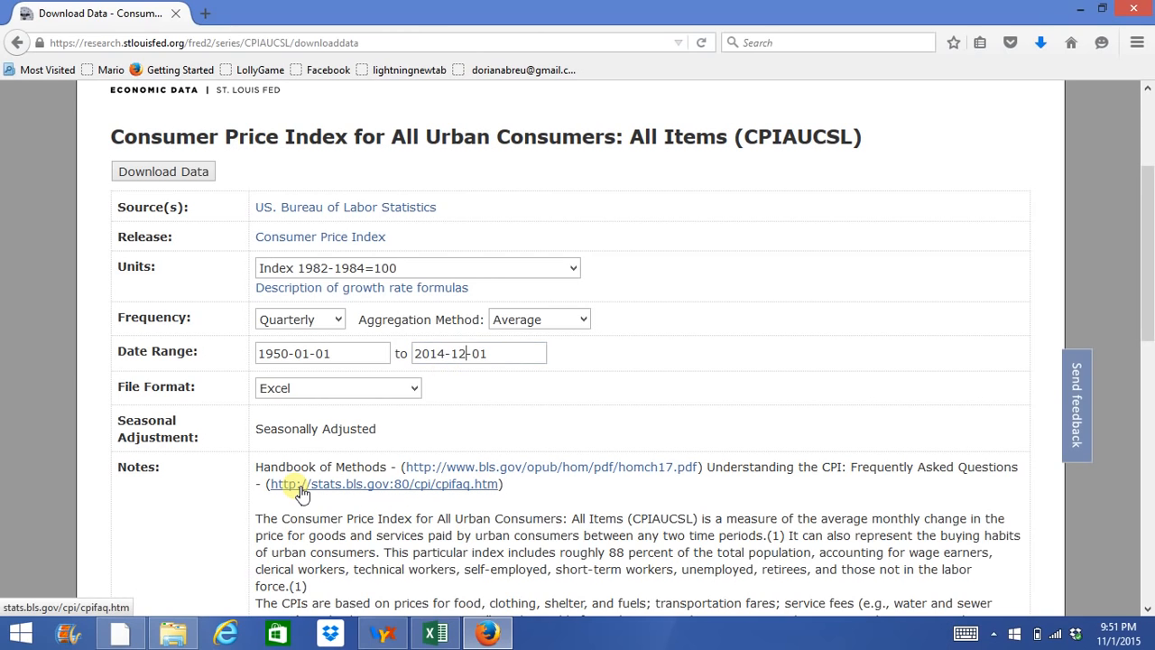
pyautogui.press('BackSpace')
pyautogui.press('BackSpace')
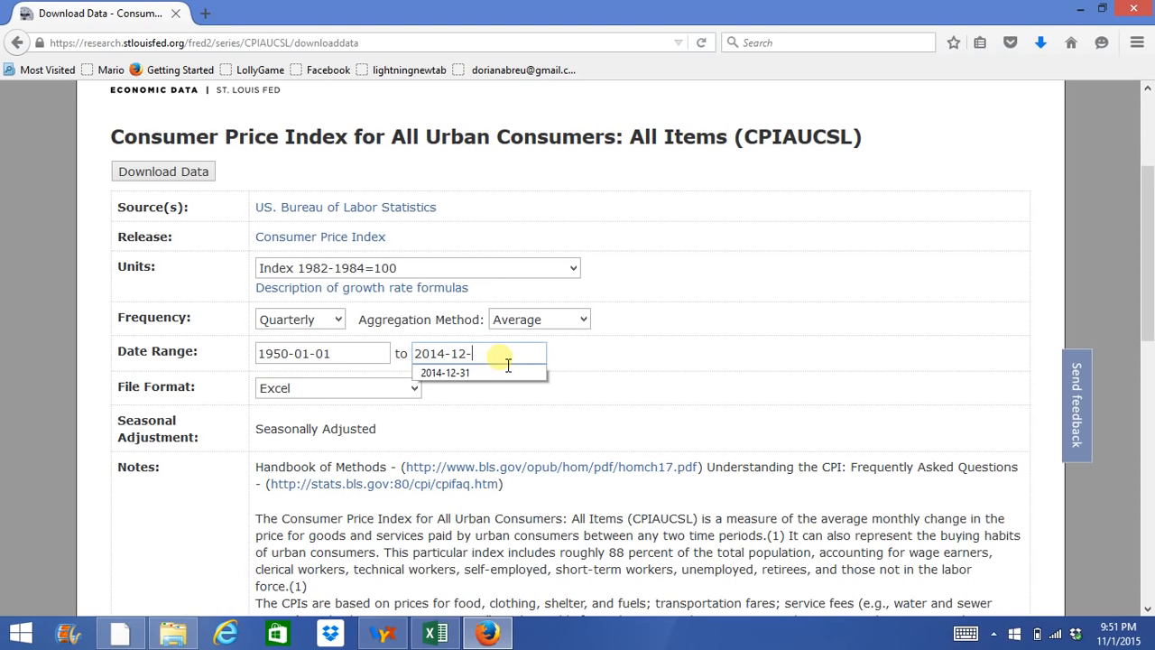
pyautogui.write('31')
pyautogui.click(486, 381)
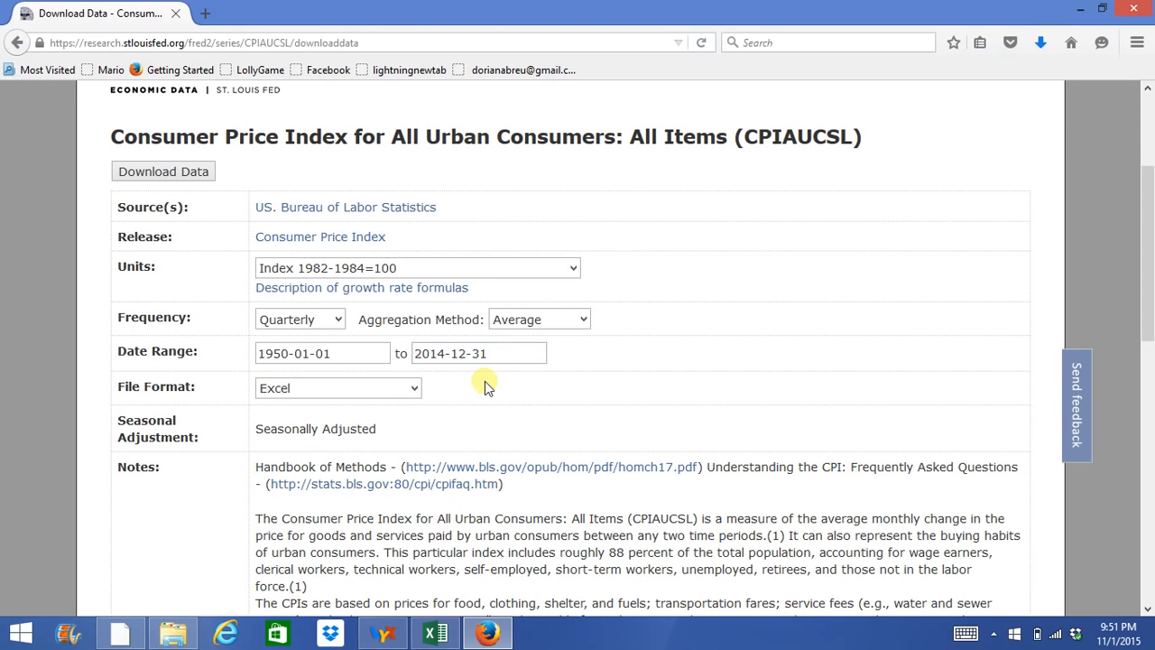
# Download the series in Excel format, open it with Microsoft Excel and enable editing of the workbook.
pyautogui.click(315, 387)
pyautogui.click(315, 388)
pyautogui.scroll(-10, 415, 433)
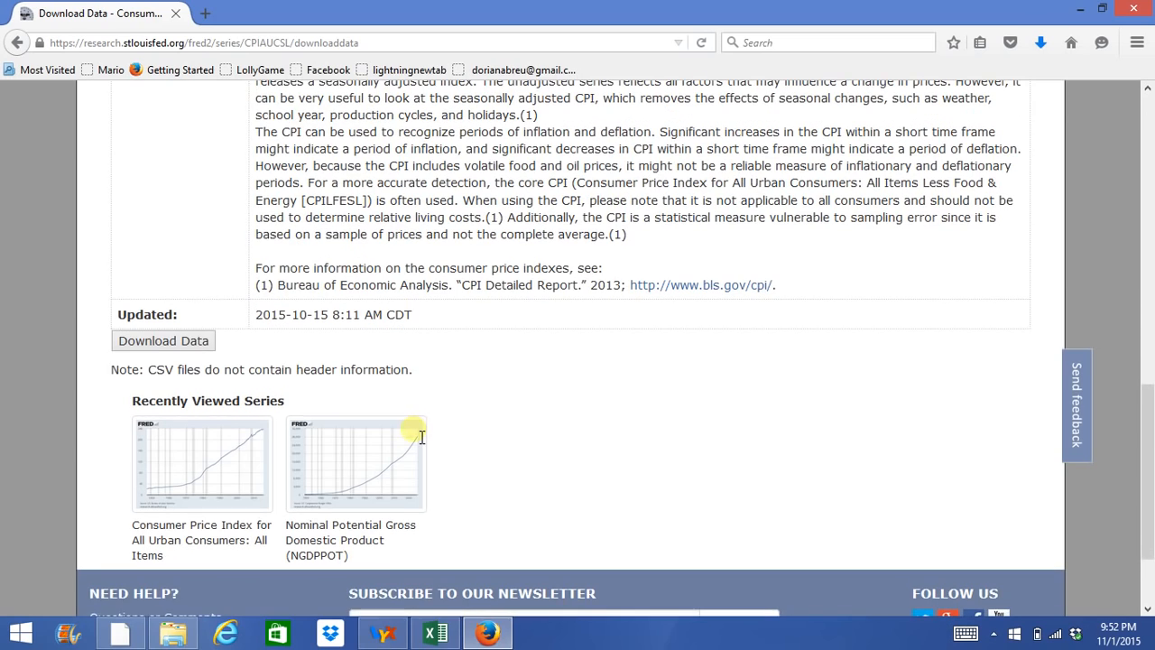
pyautogui.click(164, 346)
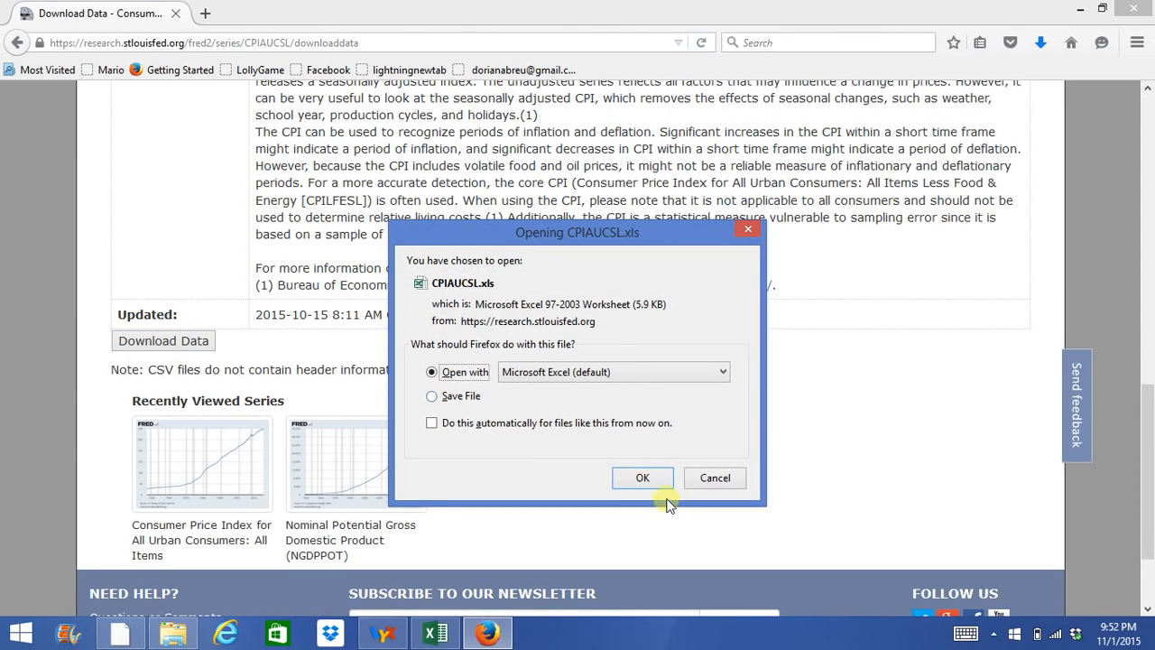
pyautogui.click(648, 480)
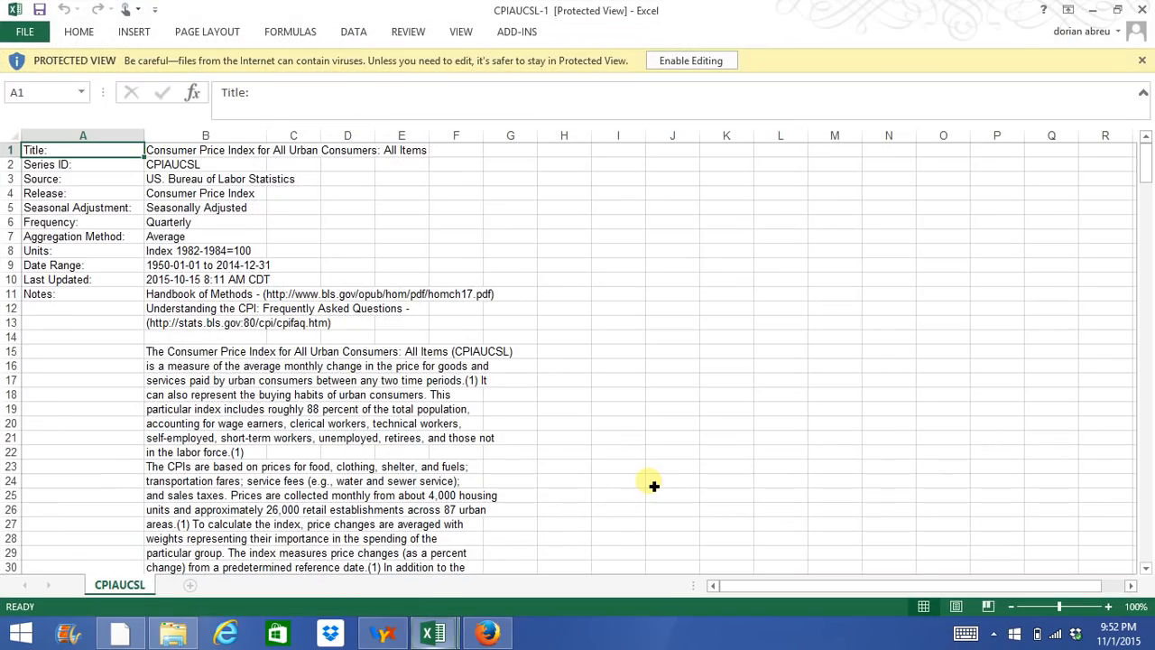
pyautogui.scroll(-13, 658, 492)
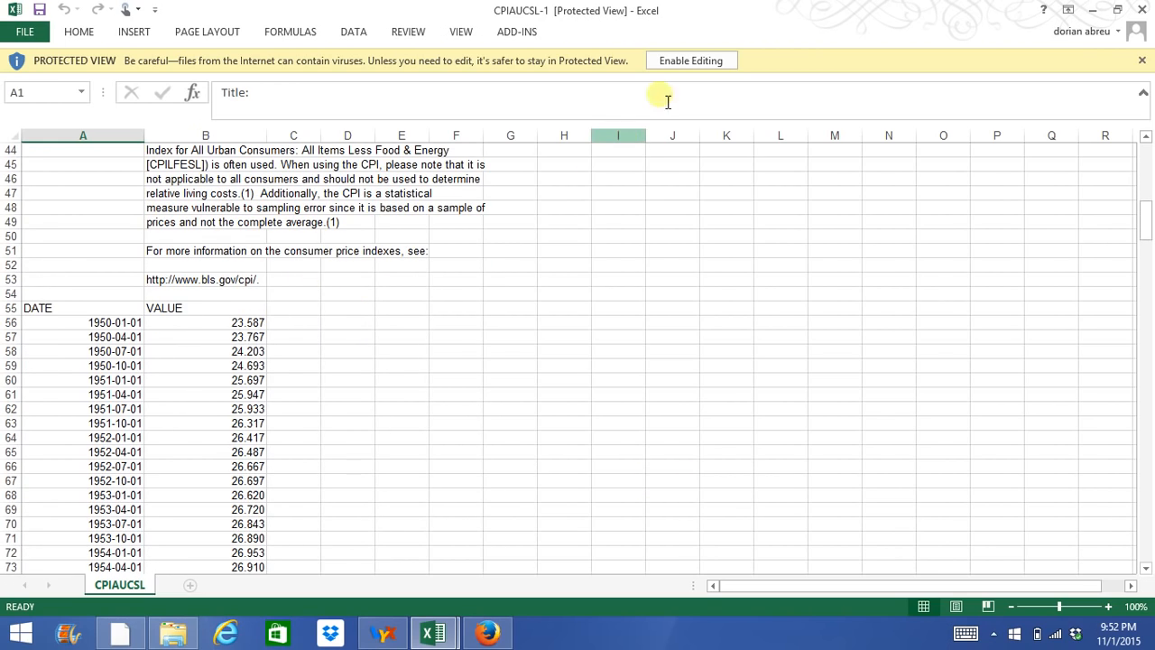
pyautogui.click(687, 65)
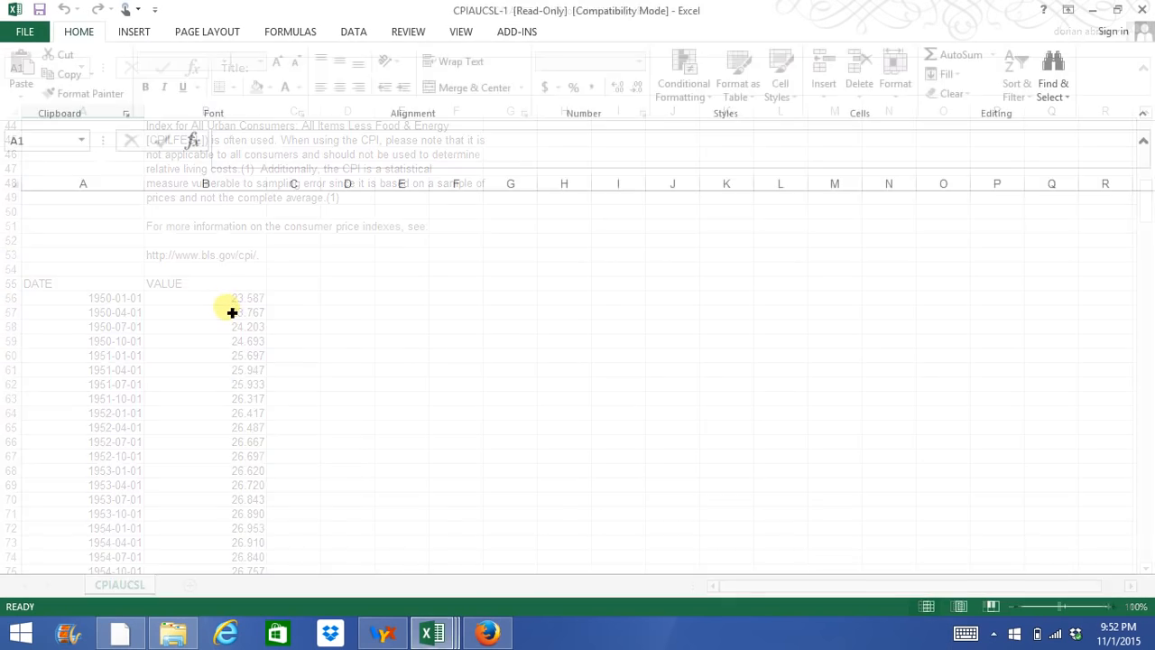
# Rename the VALUE header in cell B55 to CPI and center it.
pyautogui.click(213, 355)
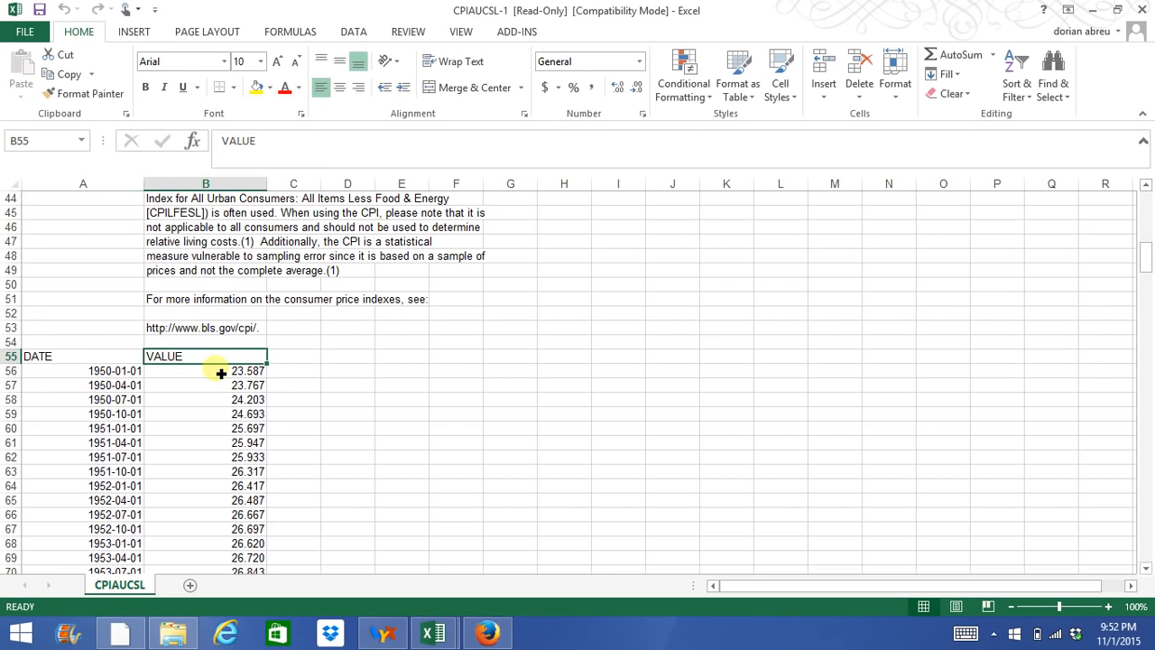
pyautogui.scroll(-1, 221, 372)
pyautogui.write('CPI')
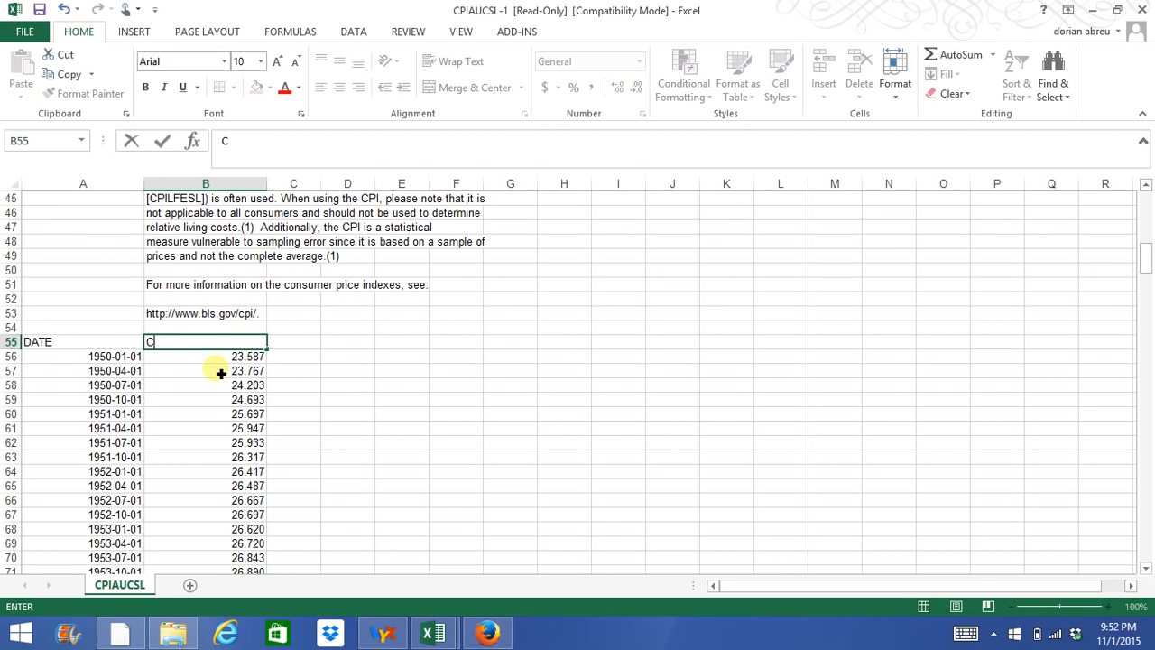
pyautogui.press('Return')
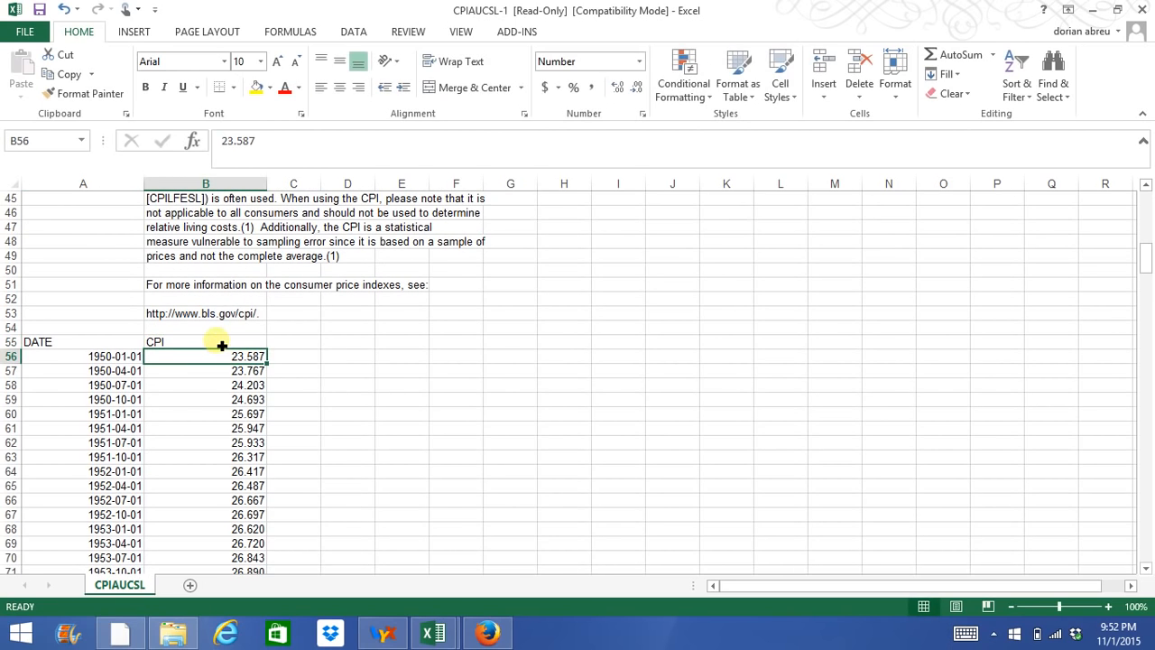
pyautogui.click(222, 341)
pyautogui.click(340, 87)
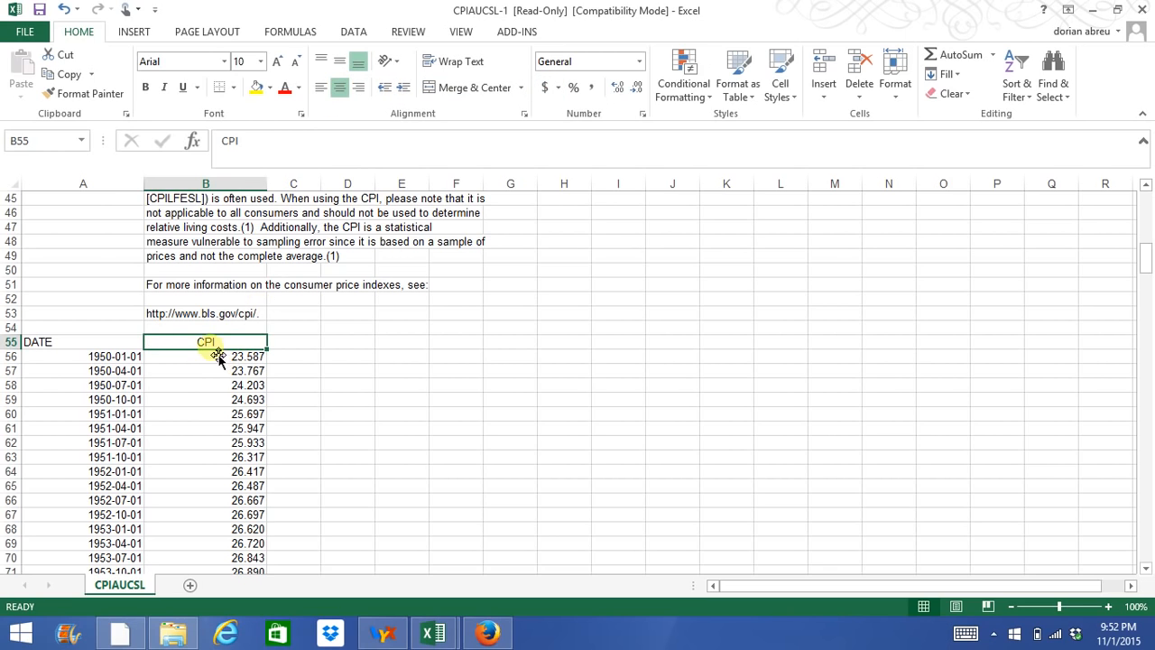
# Add the column header Inflation in cell D55, dismissing the e-mail notification that covers the sheet.
pyautogui.click(289, 346)
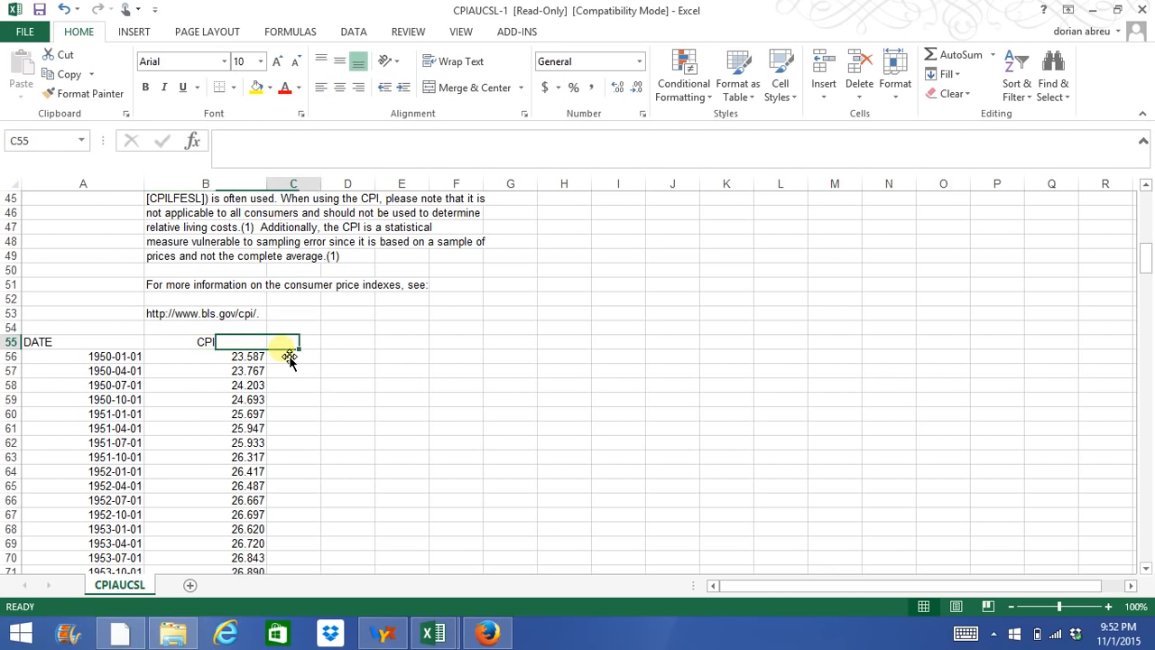
pyautogui.click(343, 345)
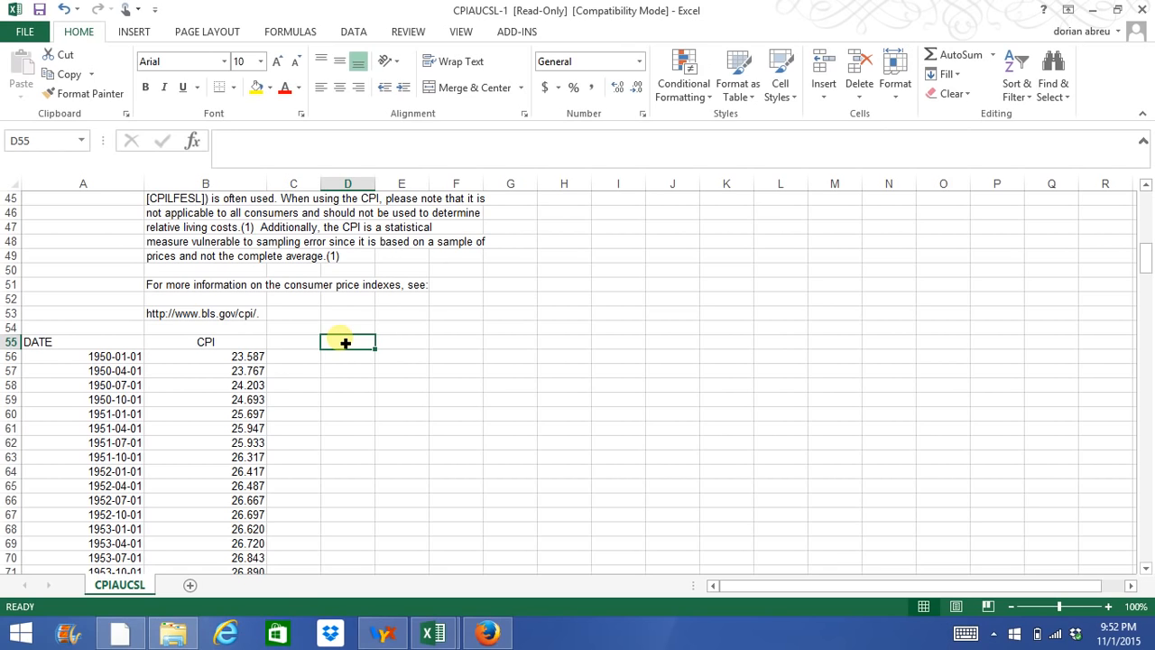
pyautogui.click(356, 357)
pyautogui.click(354, 345)
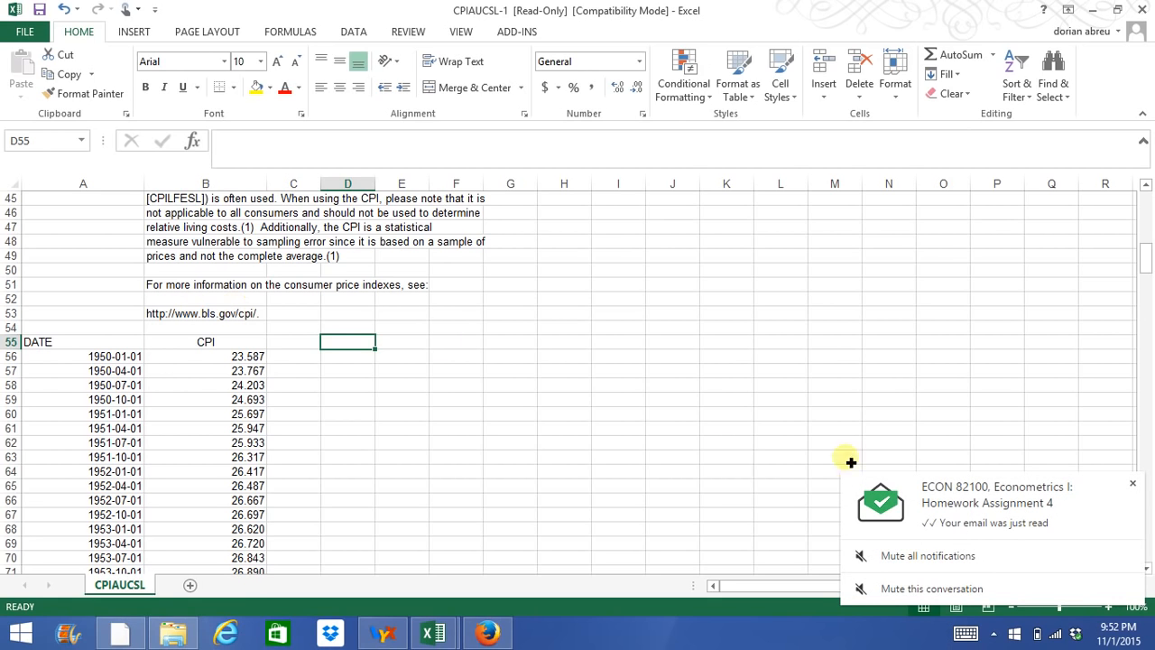
pyautogui.click(1132, 483)
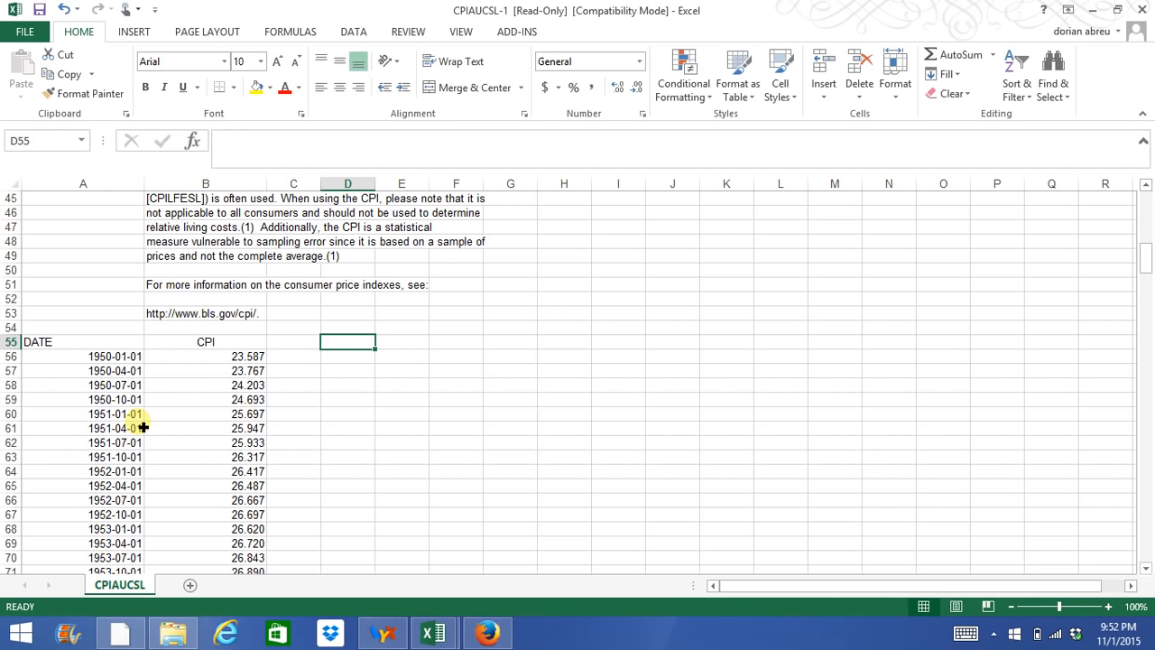
pyautogui.write('Inflation')
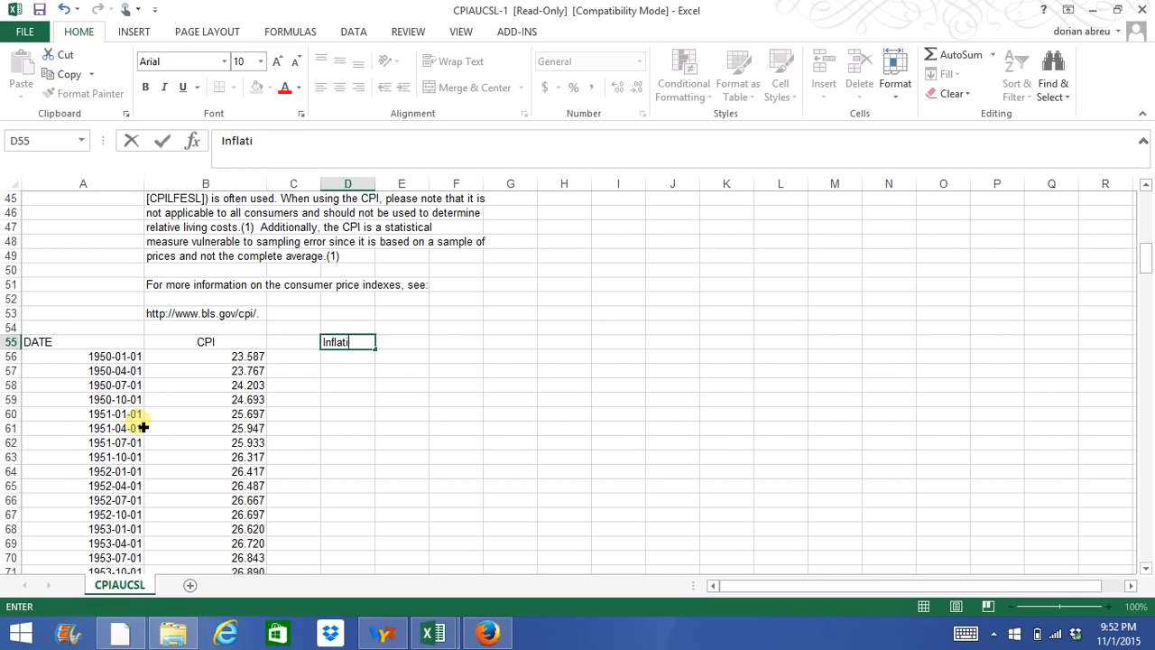
pyautogui.press('Return')
pyautogui.press('Return')
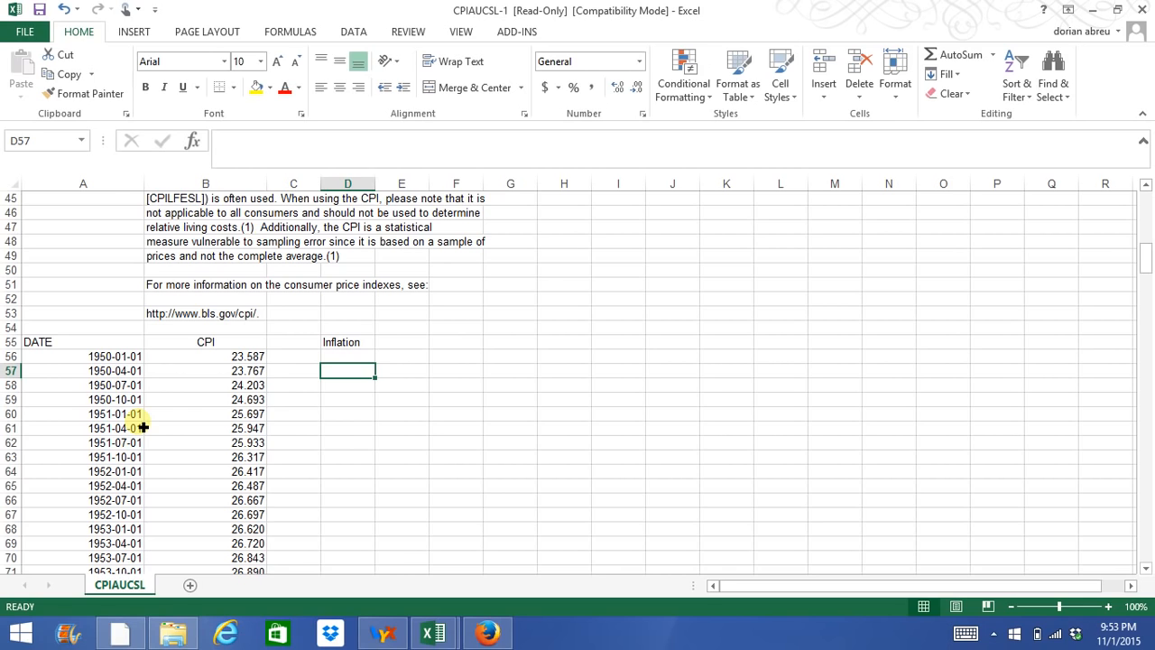
# Enter the quarterly inflation formula =(B57-B56)/B56 in cell D57, beside the 1950-04-01 row.
pyautogui.write('=')
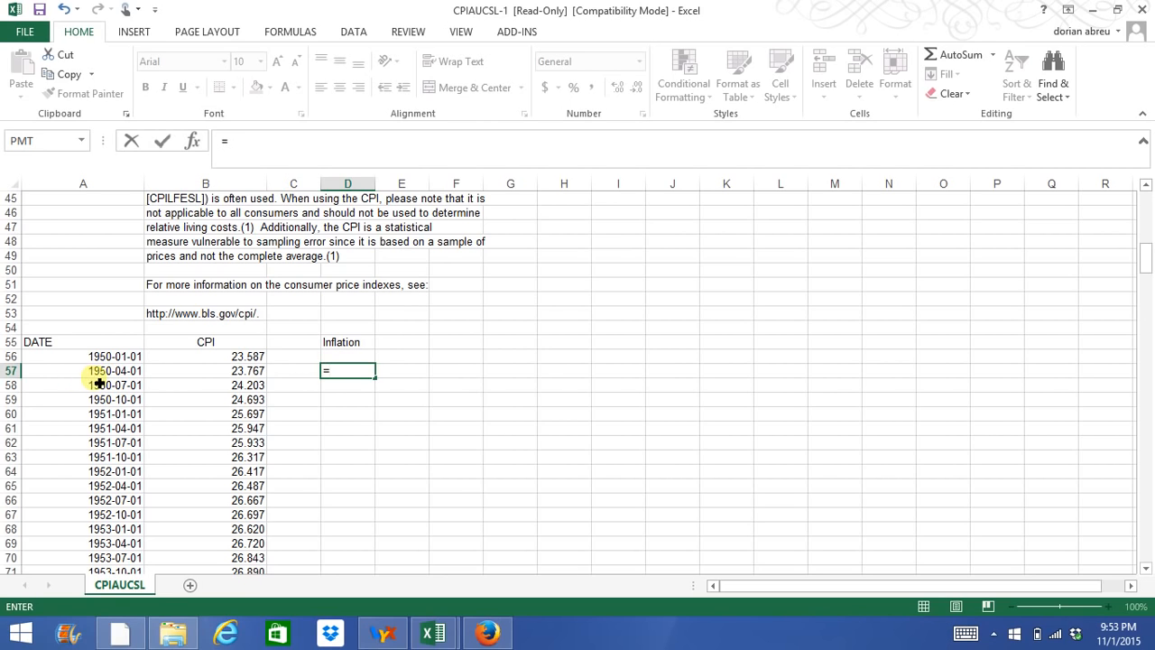
pyautogui.click(351, 380)
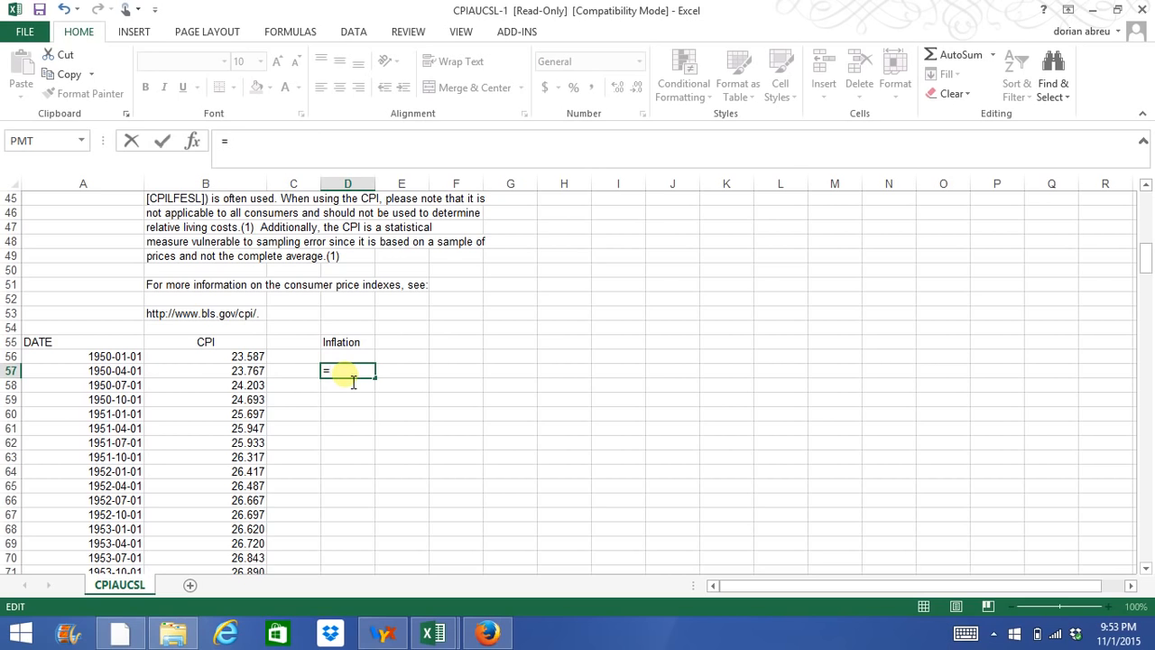
pyautogui.click(245, 377)
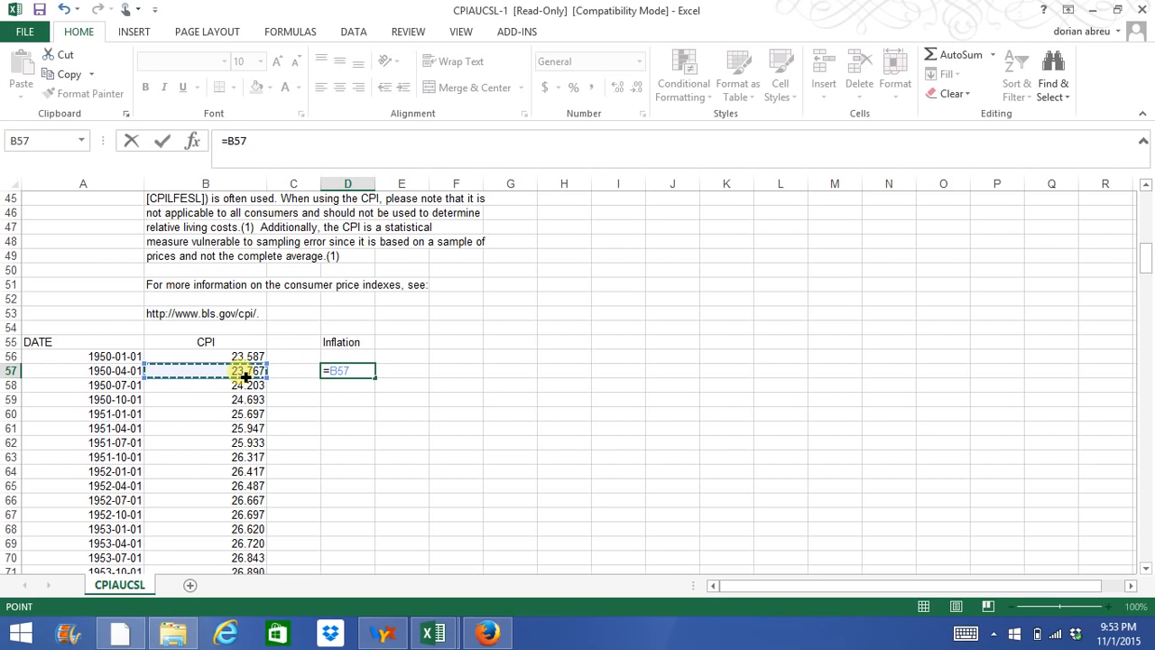
pyautogui.write('-')
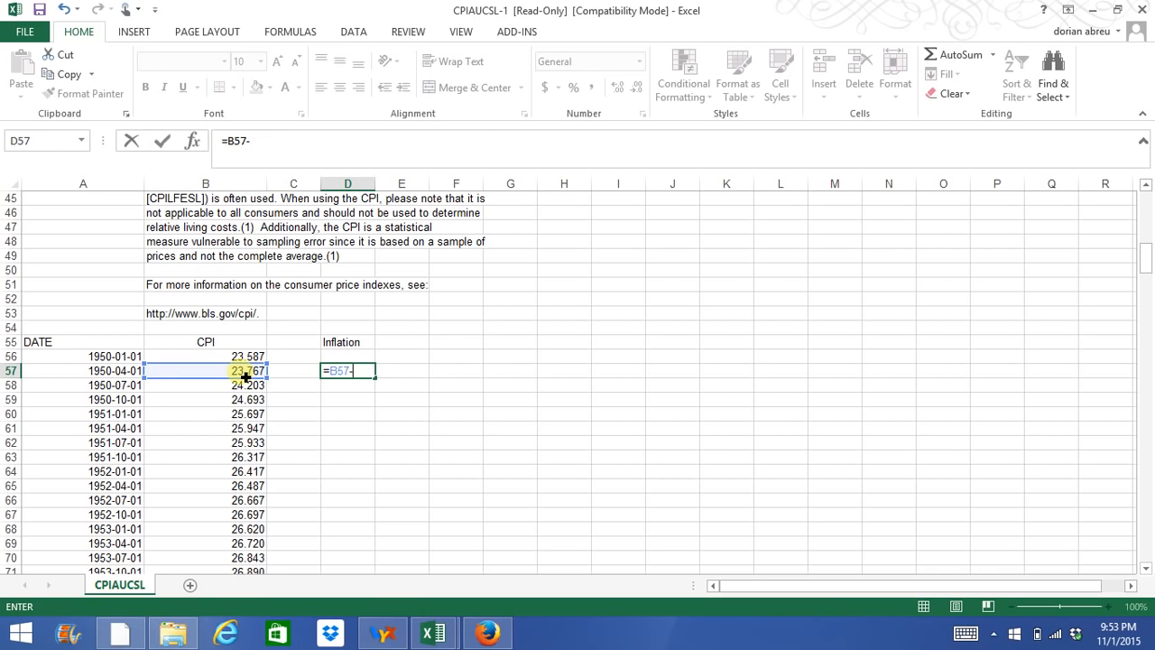
pyautogui.click(250, 357)
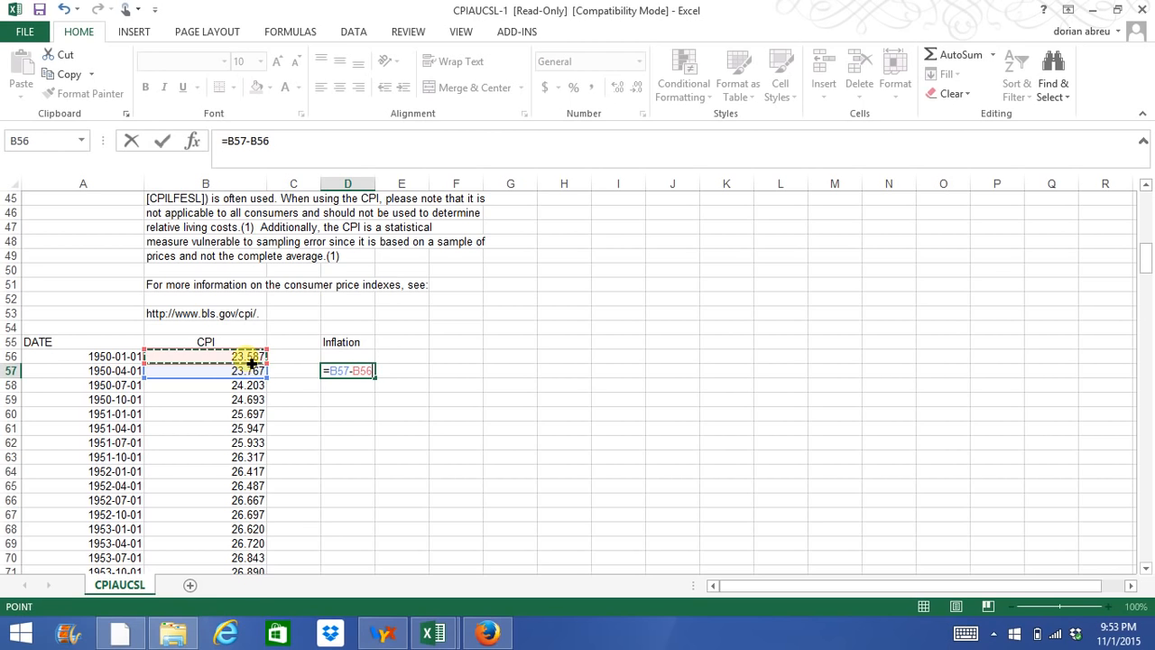
pyautogui.write(')')
pyautogui.click(227, 142)
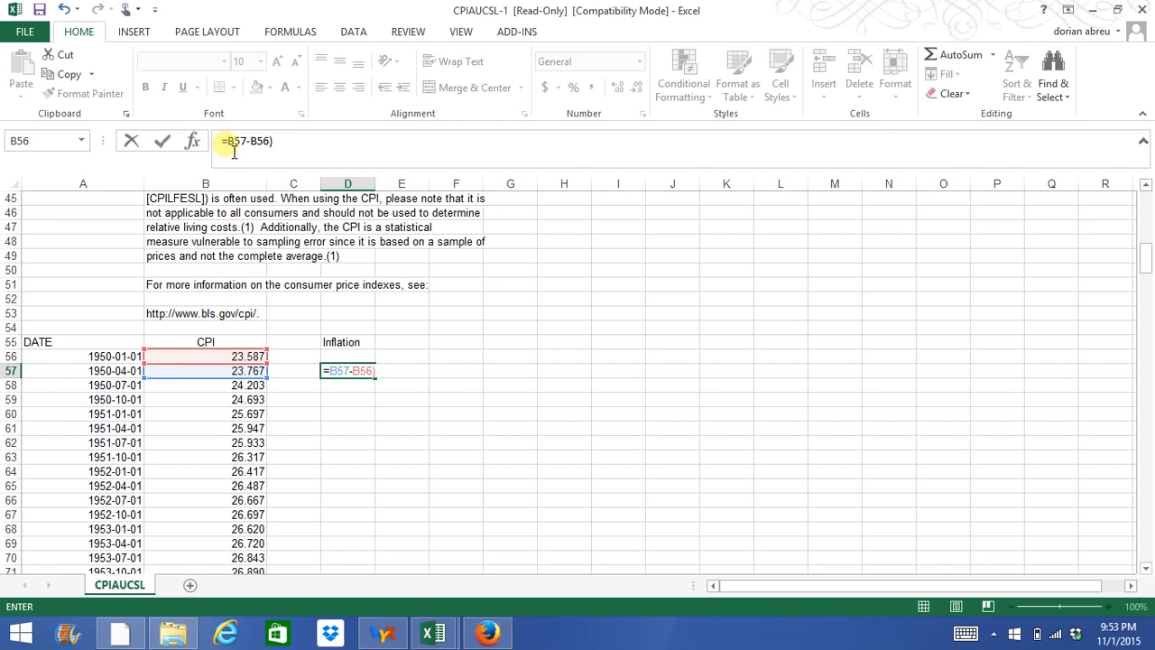
pyautogui.write('(')
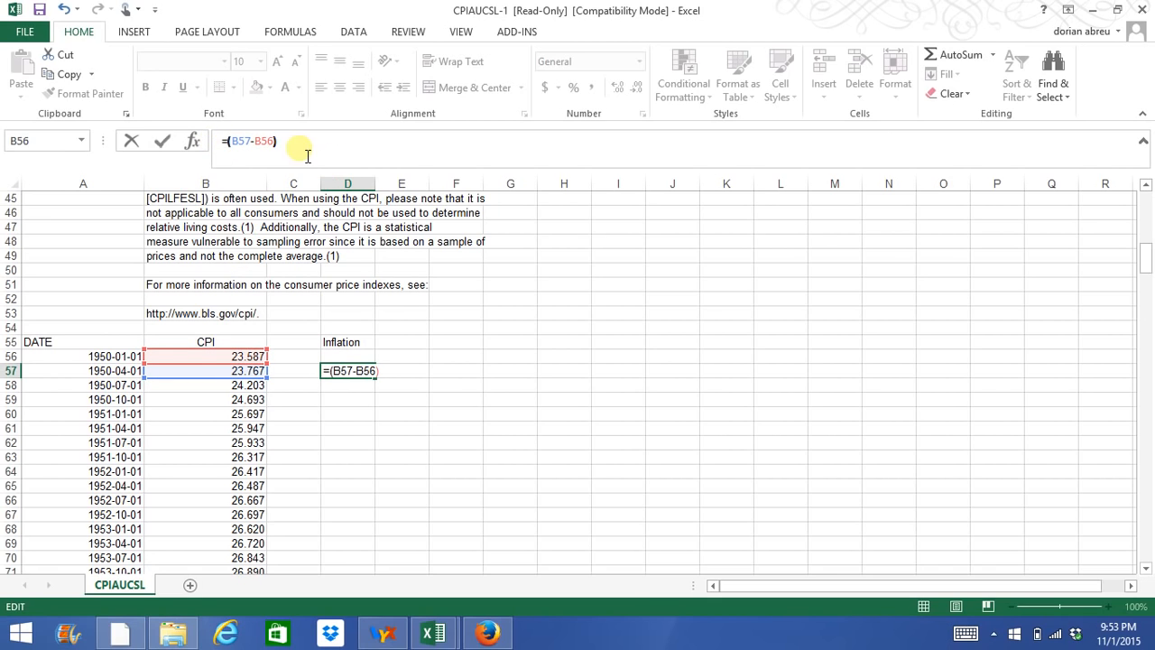
pyautogui.write('/')
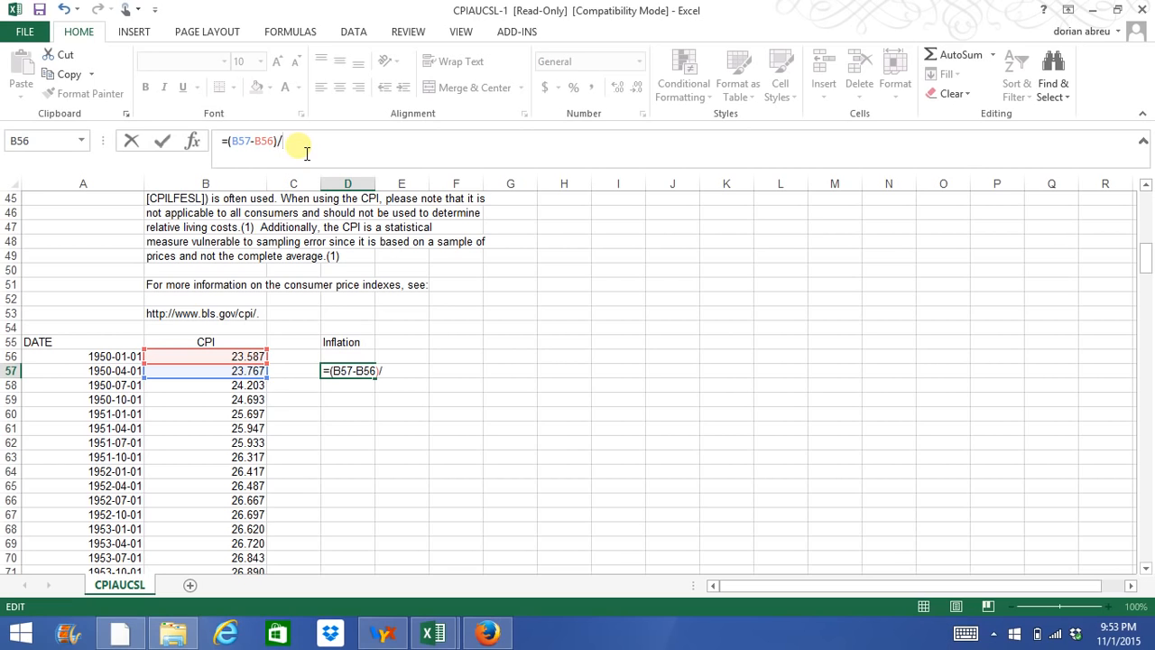
pyautogui.click(225, 362)
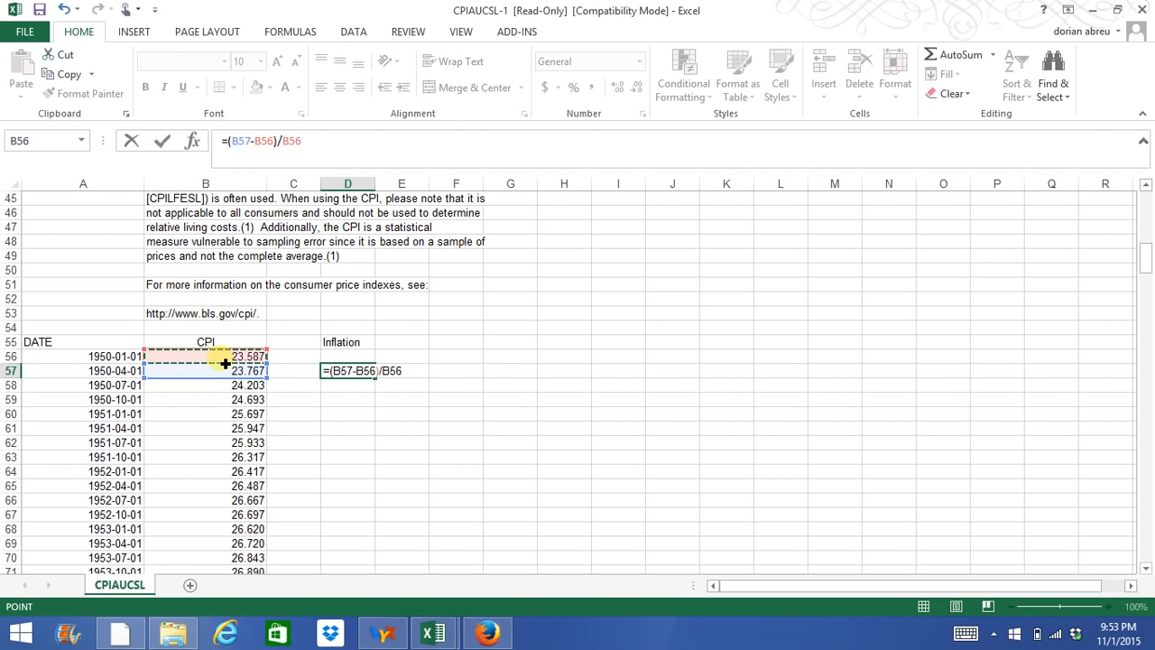
pyautogui.press('Return')
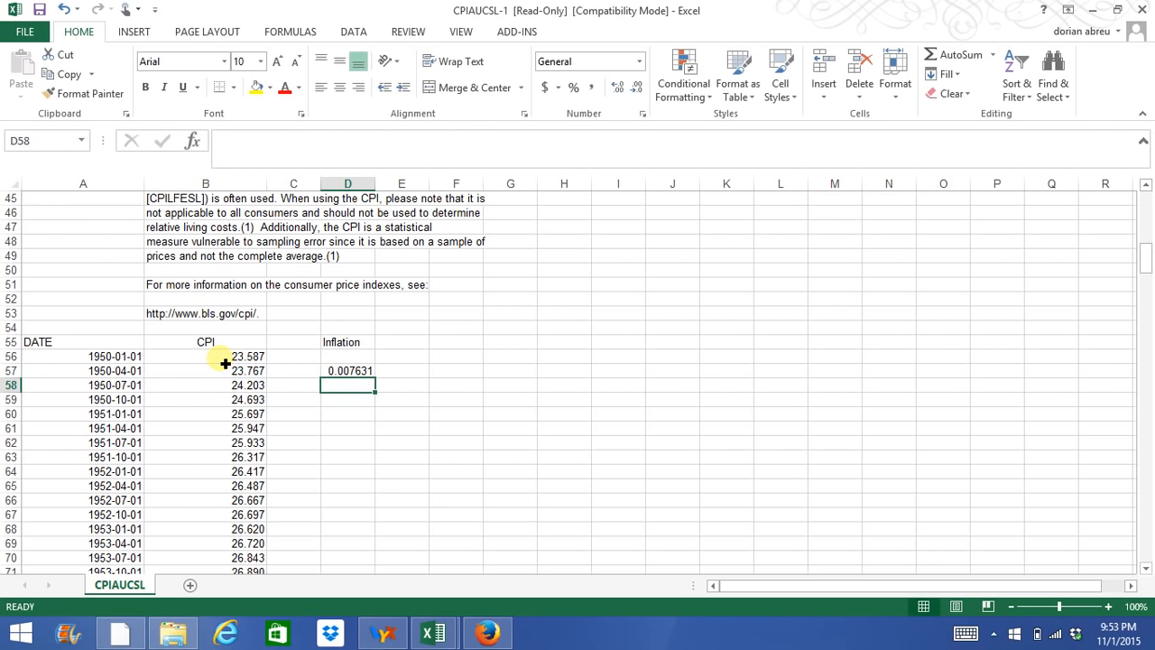
# Format the inflation rate in D57 as a percentage with two decimal places.
pyautogui.click(354, 371)
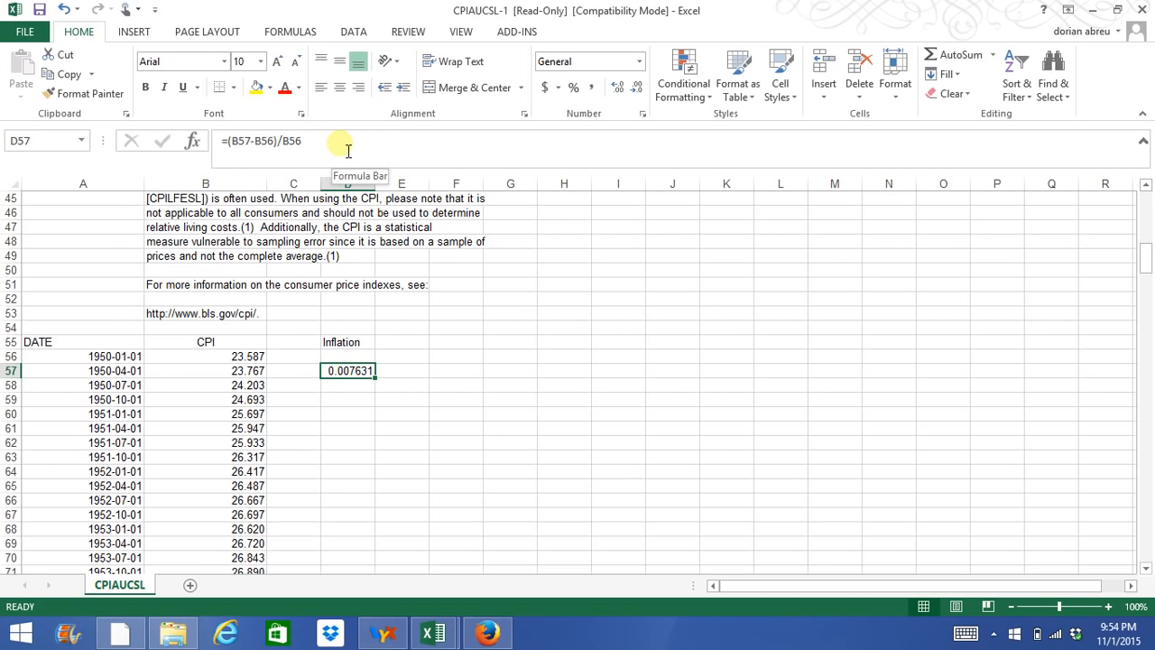
pyautogui.click(574, 88)
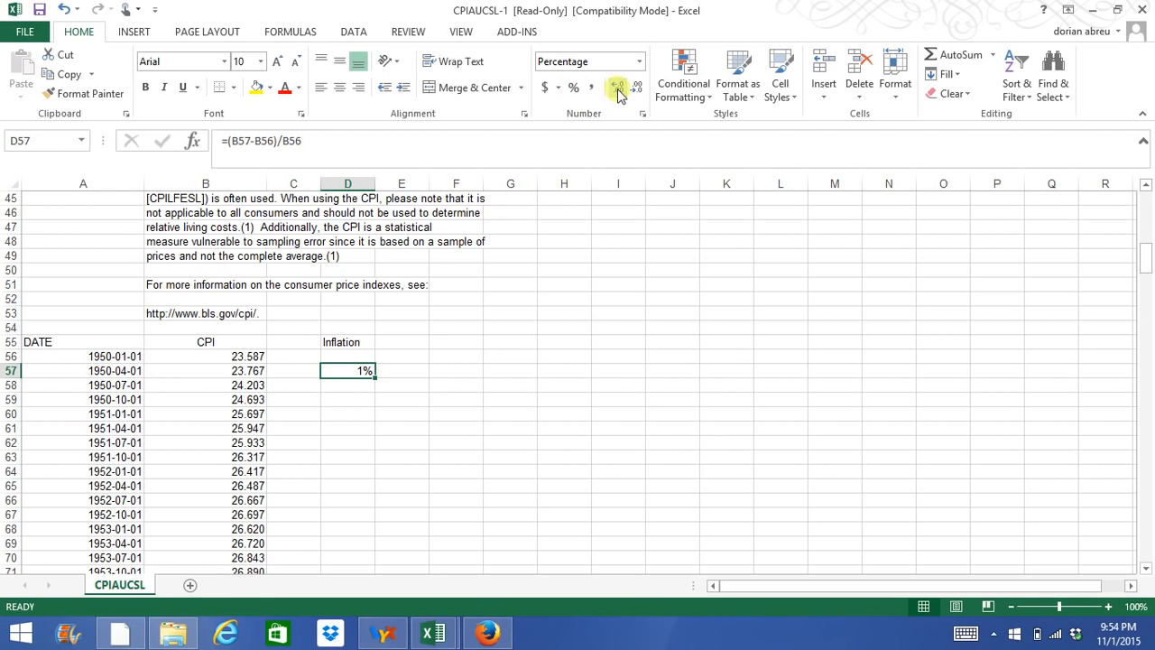
pyautogui.click(618, 89)
pyautogui.click(618, 89)
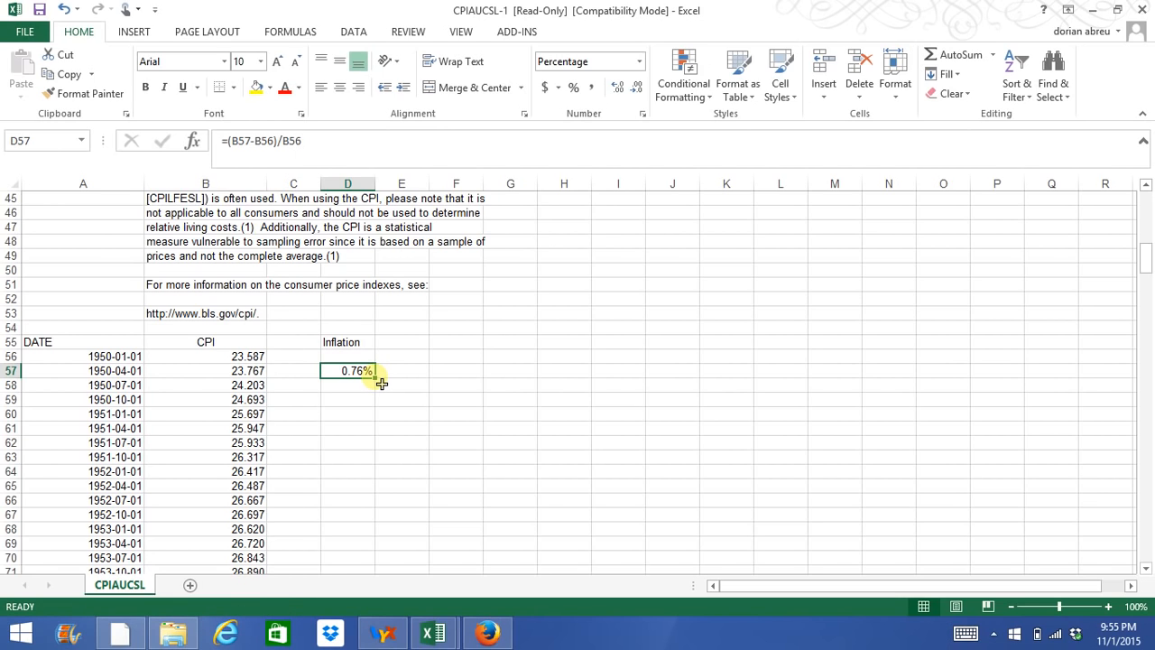
# Fill the inflation formula from D57 down through D315, the 2014-10-01 row.
pyautogui.moveTo(382, 384); pyautogui.dragTo(381, 383)
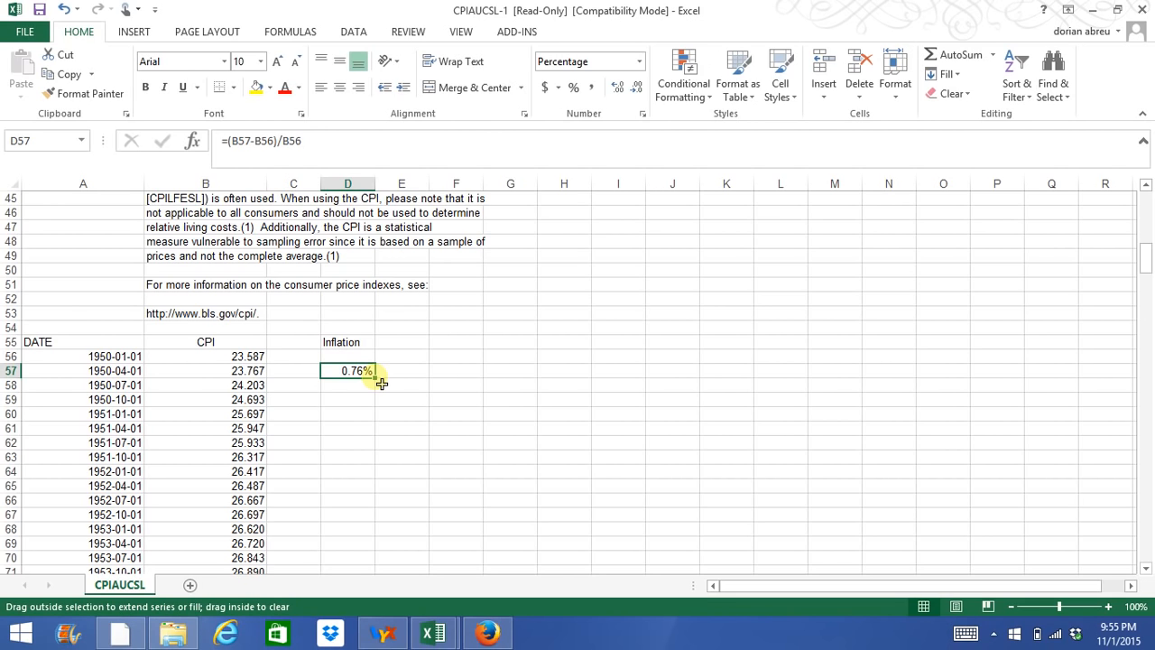
pyautogui.moveTo(382, 384); pyautogui.dragTo(376, 478)
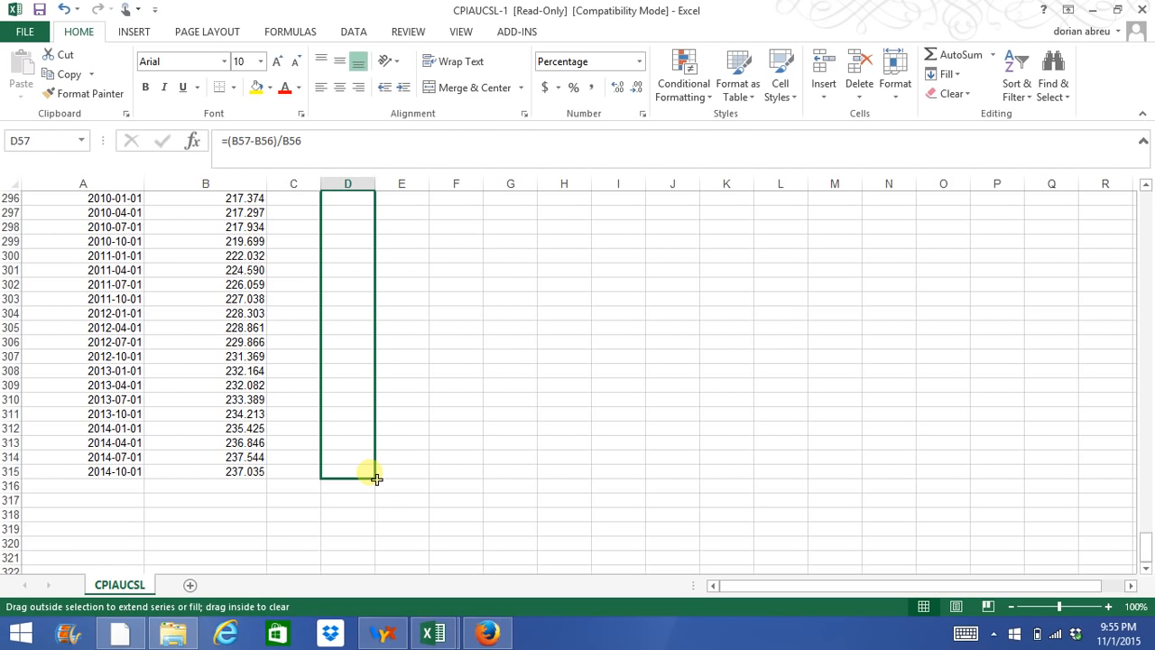
pyautogui.moveTo(376, 478); pyautogui.dragTo(376, 477)
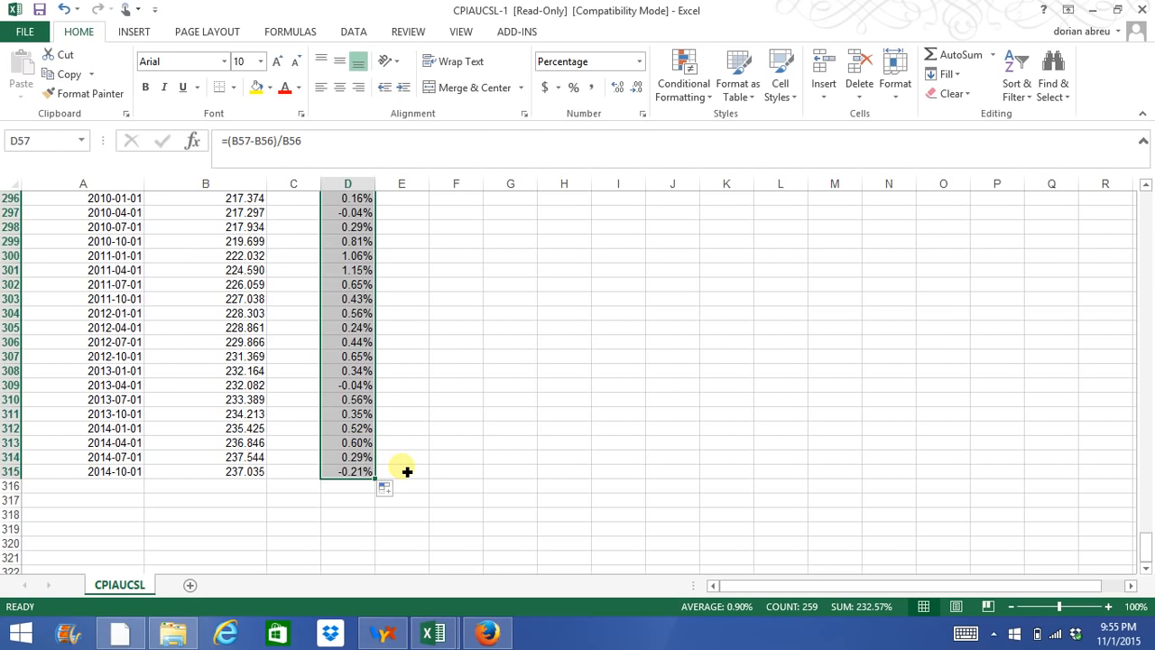
pyautogui.click(373, 331)
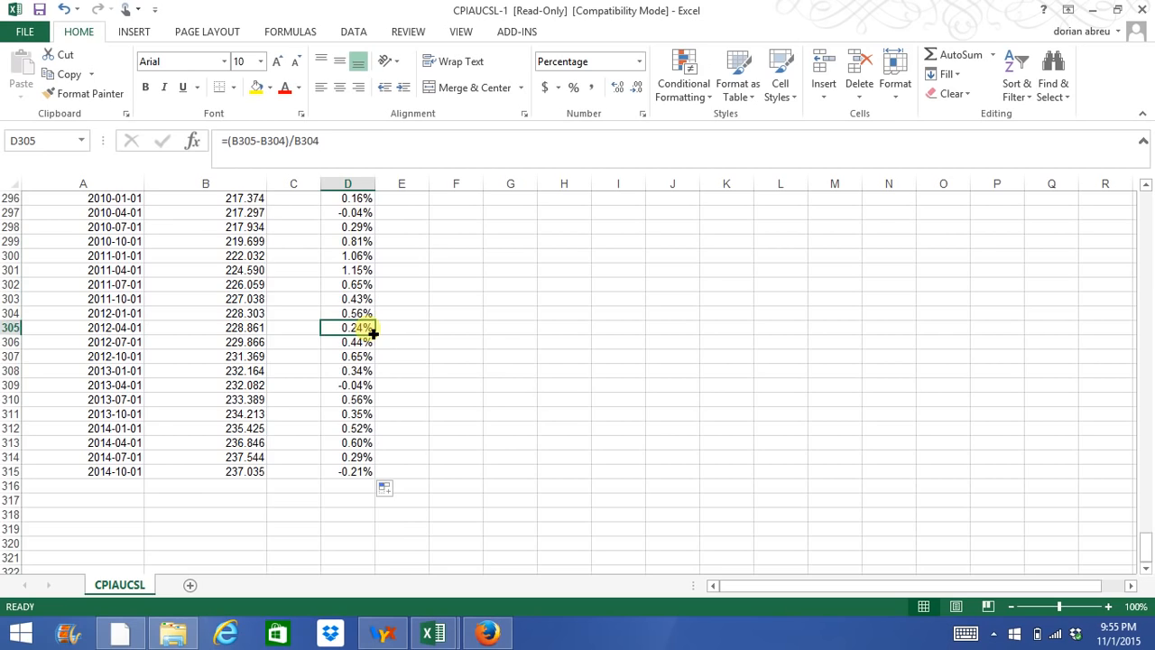
pyautogui.scroll(9, 377, 333)
pyautogui.scroll(11, 377, 336)
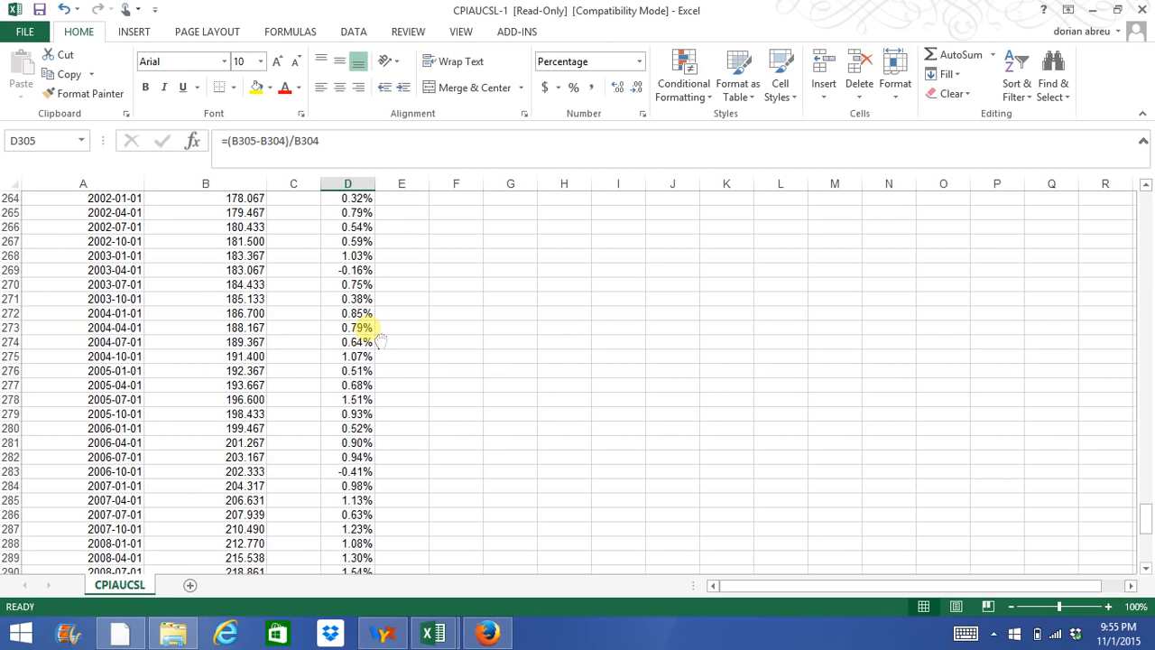
pyautogui.scroll(14, 374, 334)
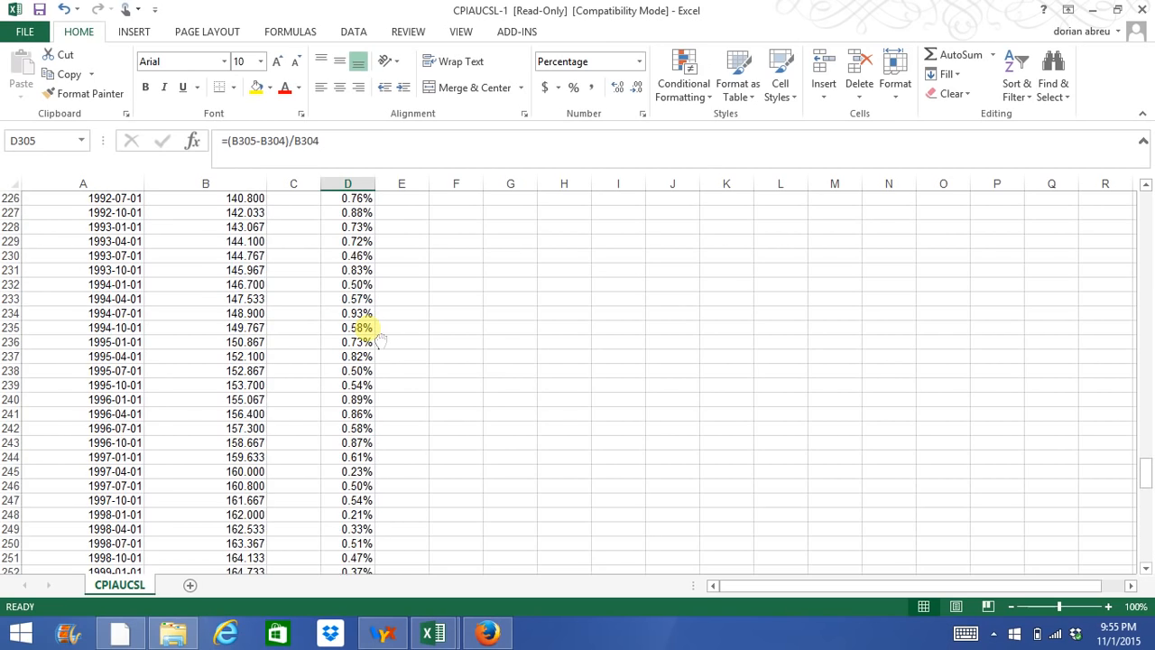
# Center the Inflation header in cell D55 above the quarterly rates.
pyautogui.scroll(13, 377, 336)
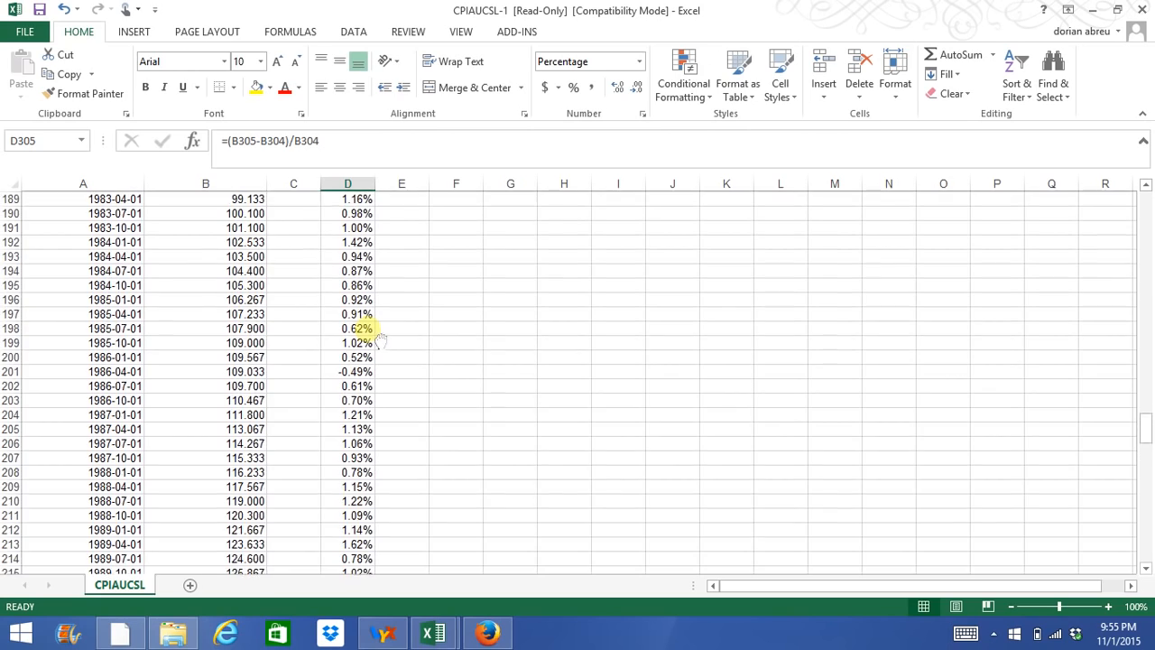
pyautogui.scroll(12, 372, 333)
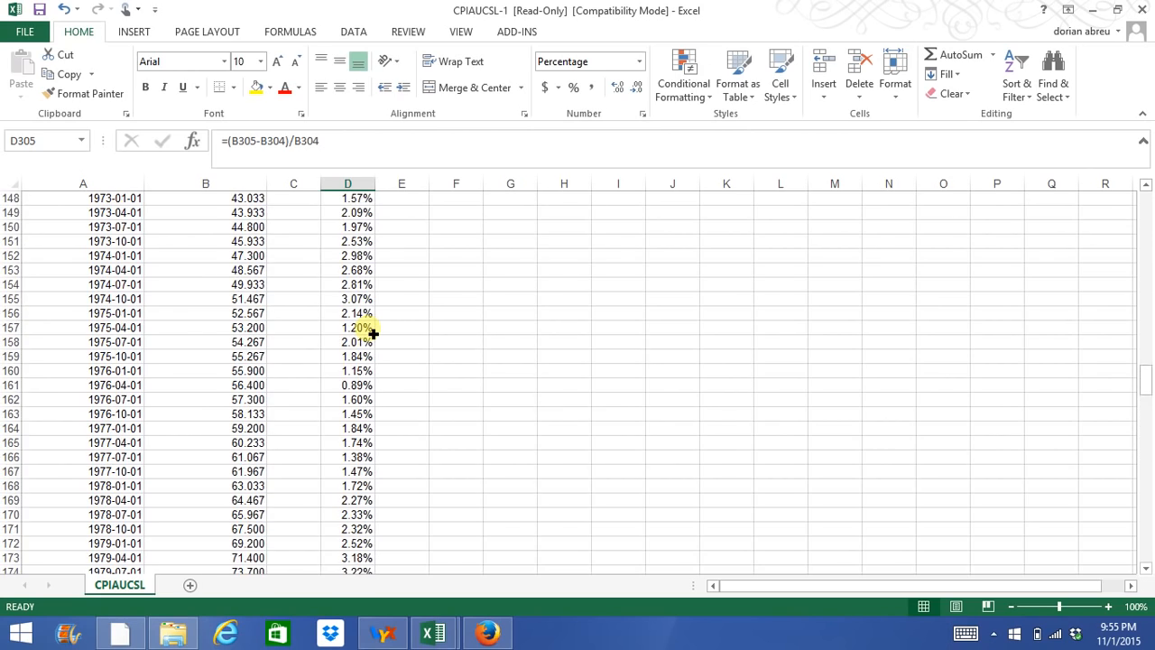
pyautogui.scroll(17, 372, 333)
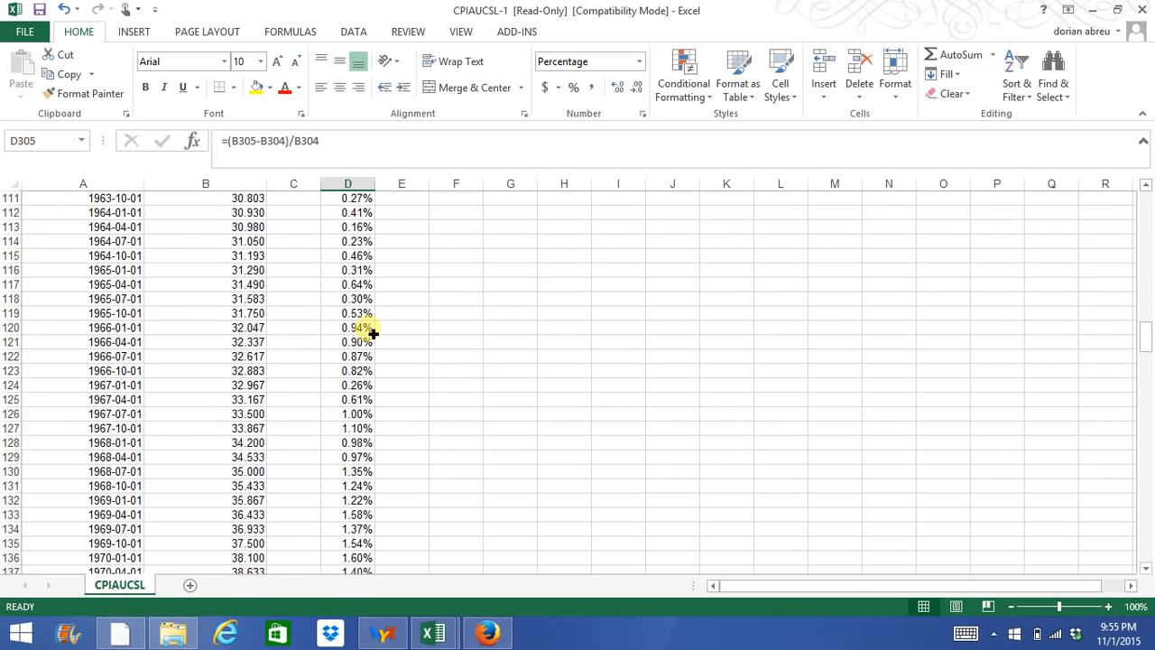
pyautogui.scroll(12, 373, 333)
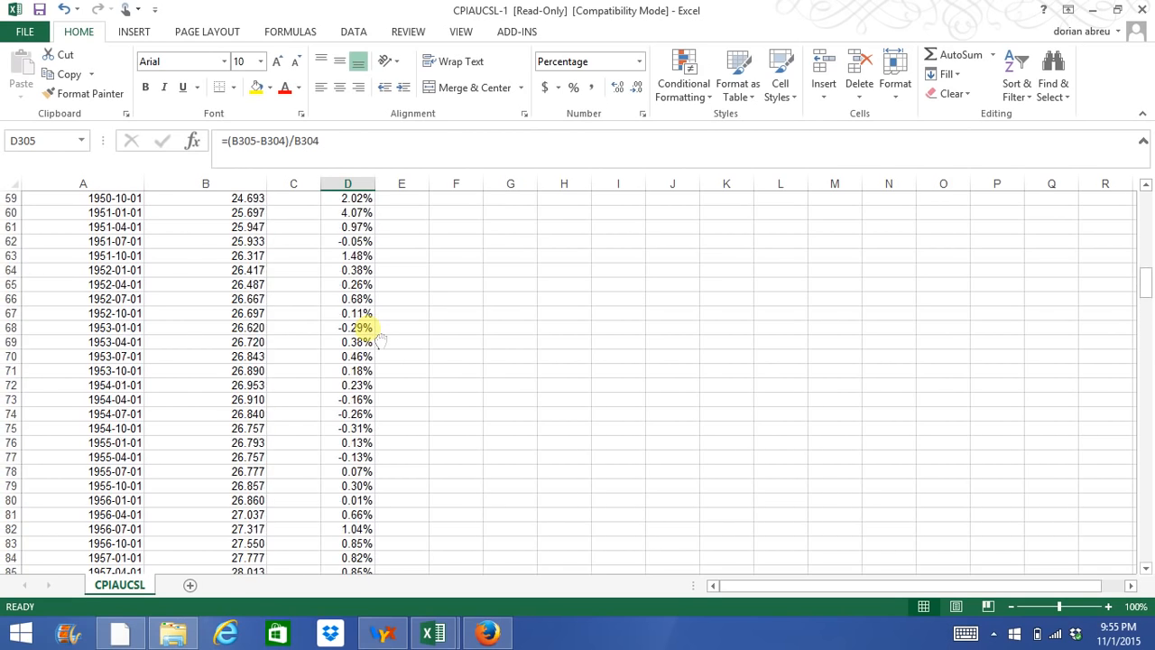
pyautogui.scroll(-6, 377, 336)
pyautogui.scroll(1, 381, 340)
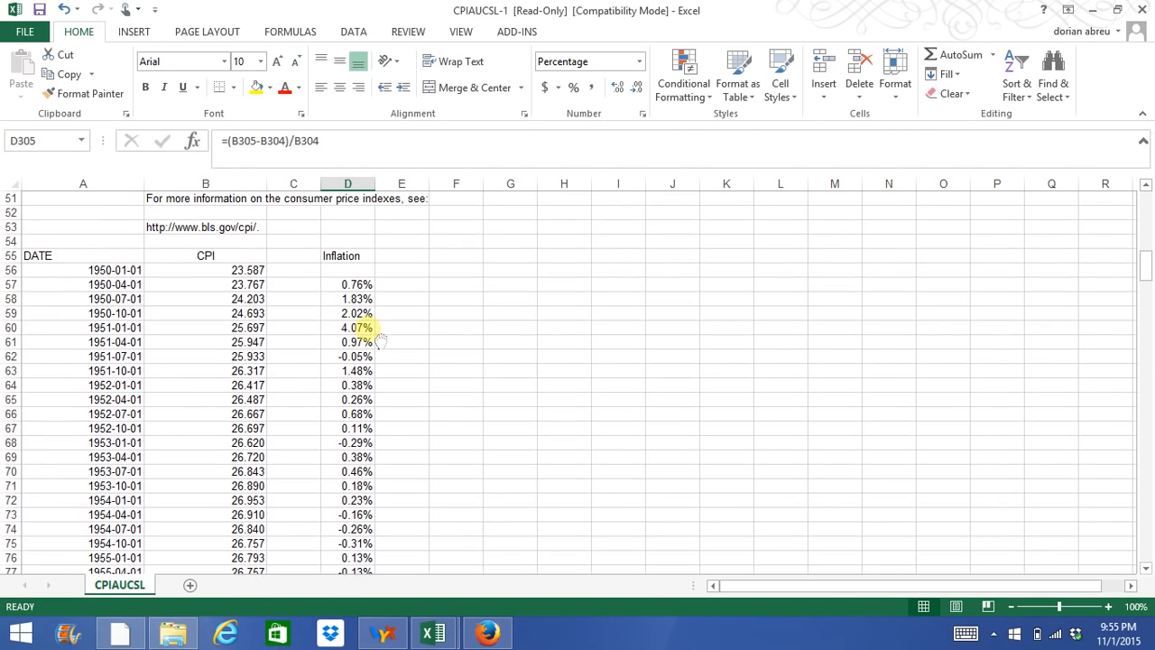
pyautogui.click(349, 256)
pyautogui.click(341, 87)
# Insert an empty 2-D line chart with cell F58 selected and place it beside the Inflation column.
pyautogui.click(407, 289)
pyautogui.click(469, 299)
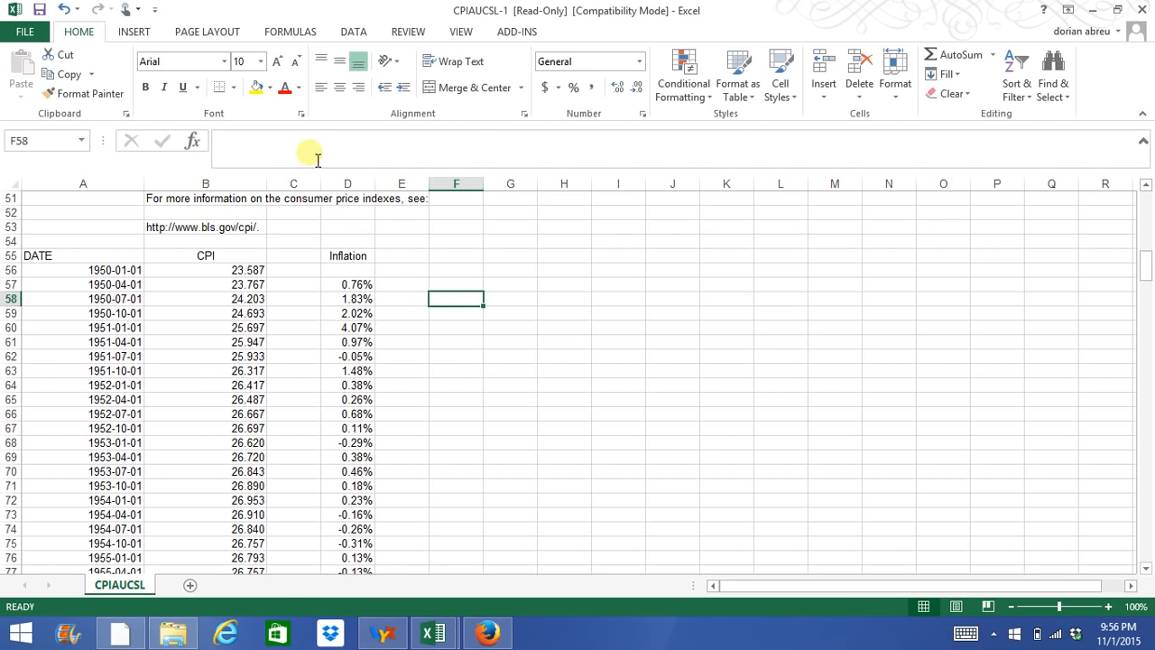
pyautogui.click(135, 35)
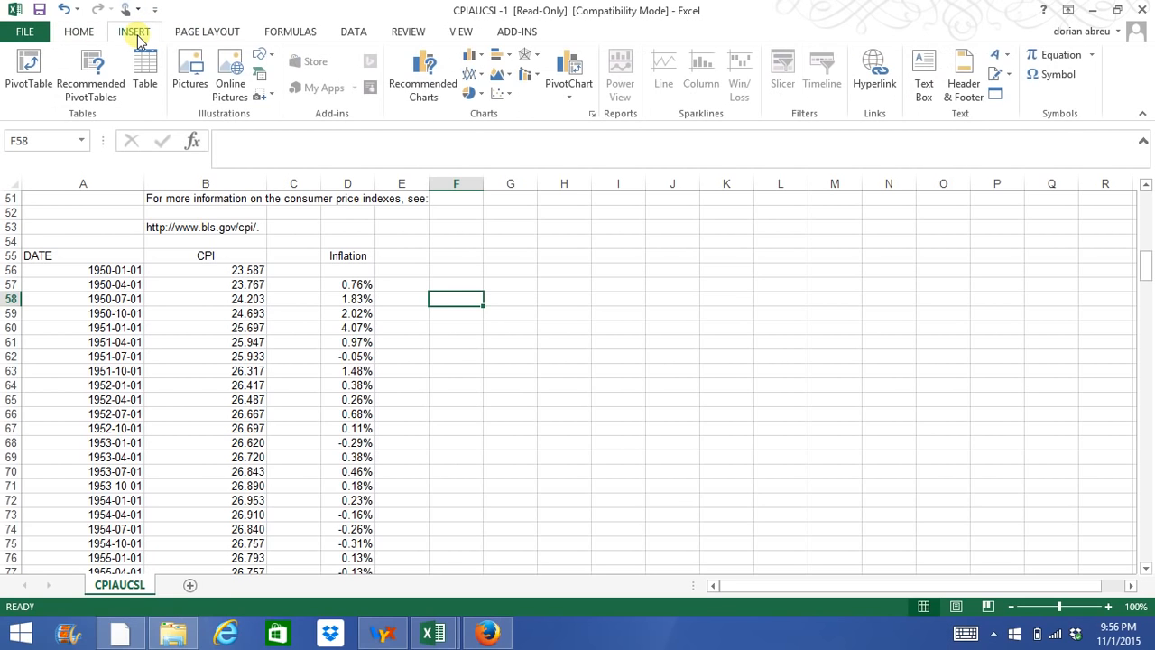
pyautogui.click(469, 79)
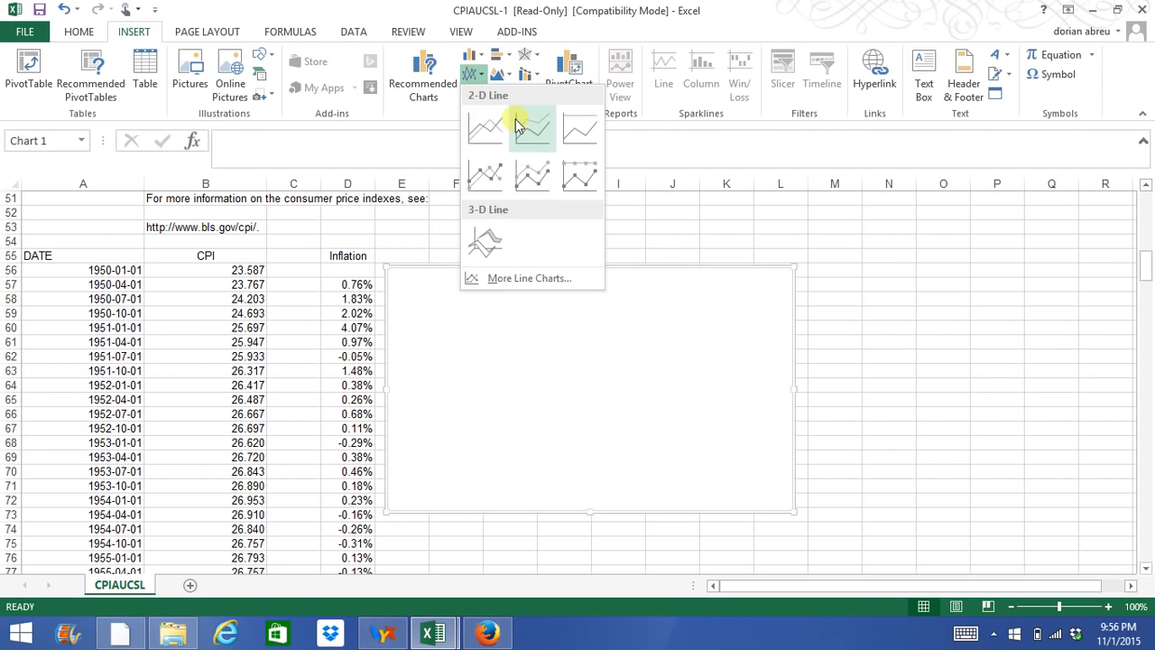
pyautogui.click(484, 132)
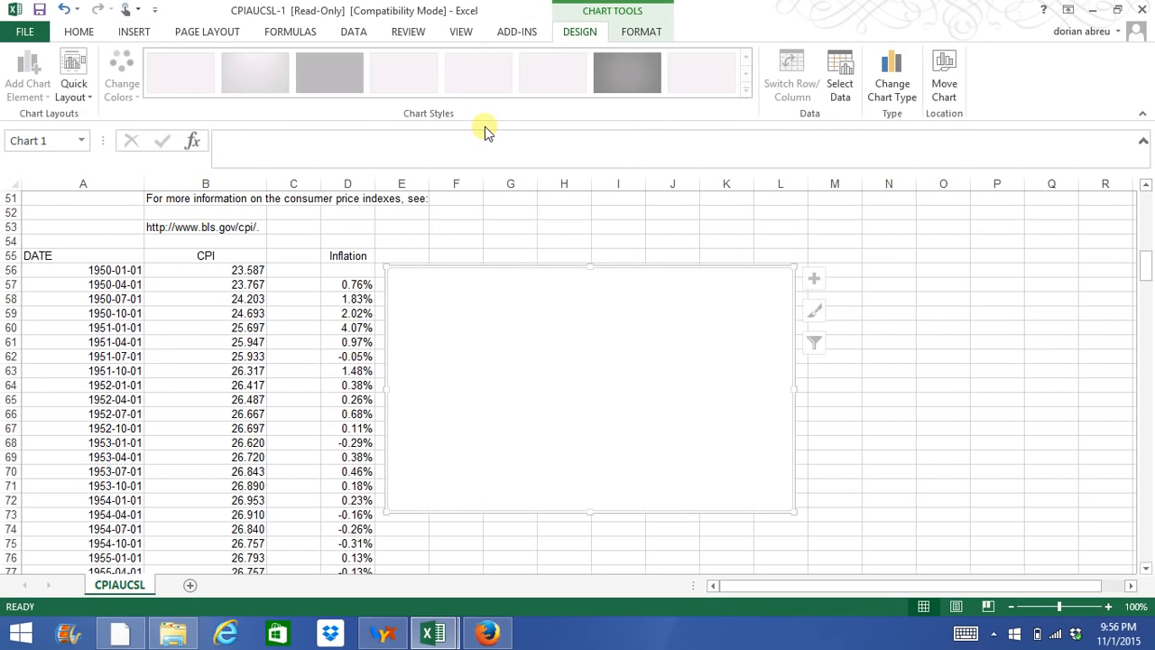
pyautogui.moveTo(552, 293); pyautogui.dragTo(581, 282)
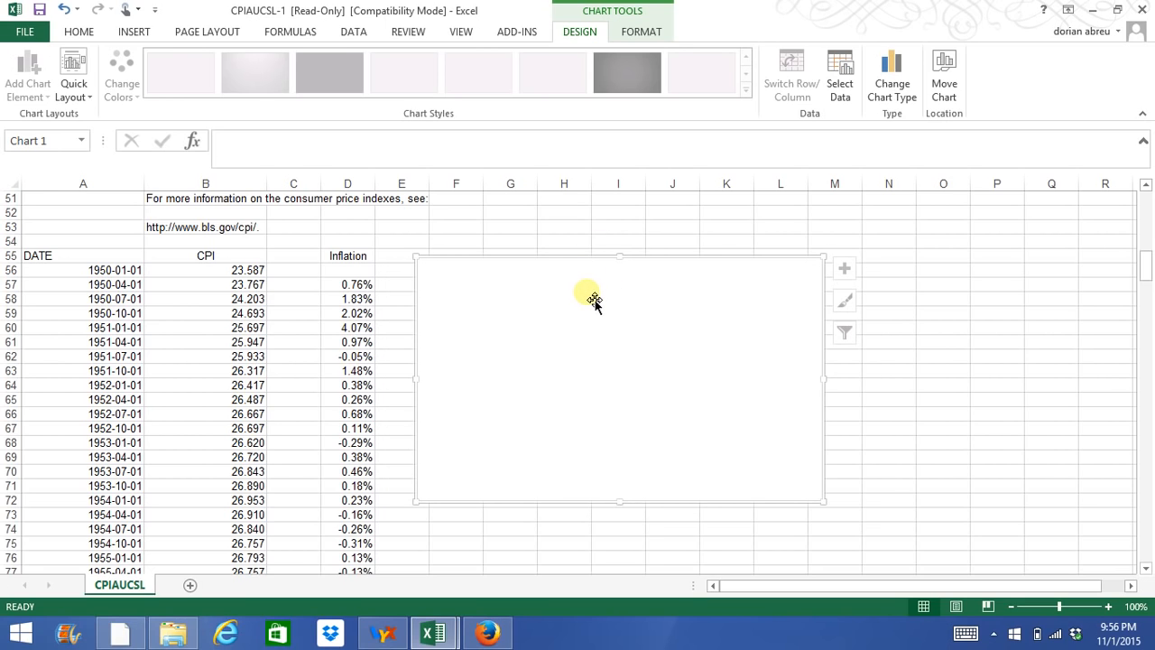
# Add a chart data series named from the Inflation header in D55, with the values D57:D315.
pyautogui.rightClick(612, 386)
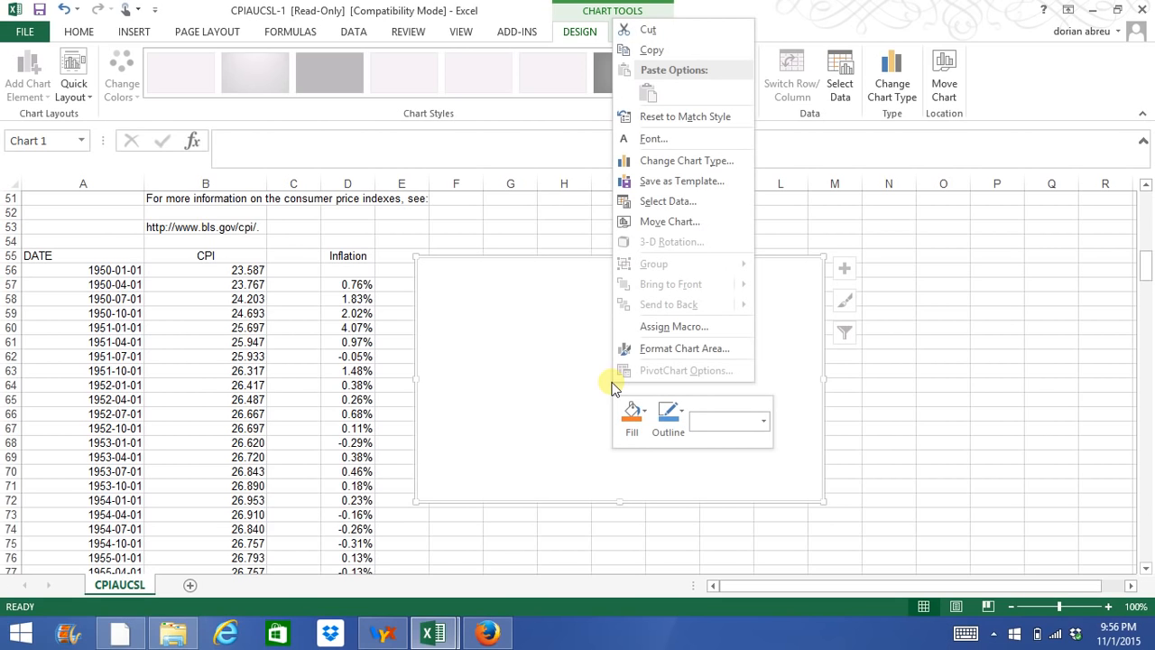
pyautogui.click(666, 201)
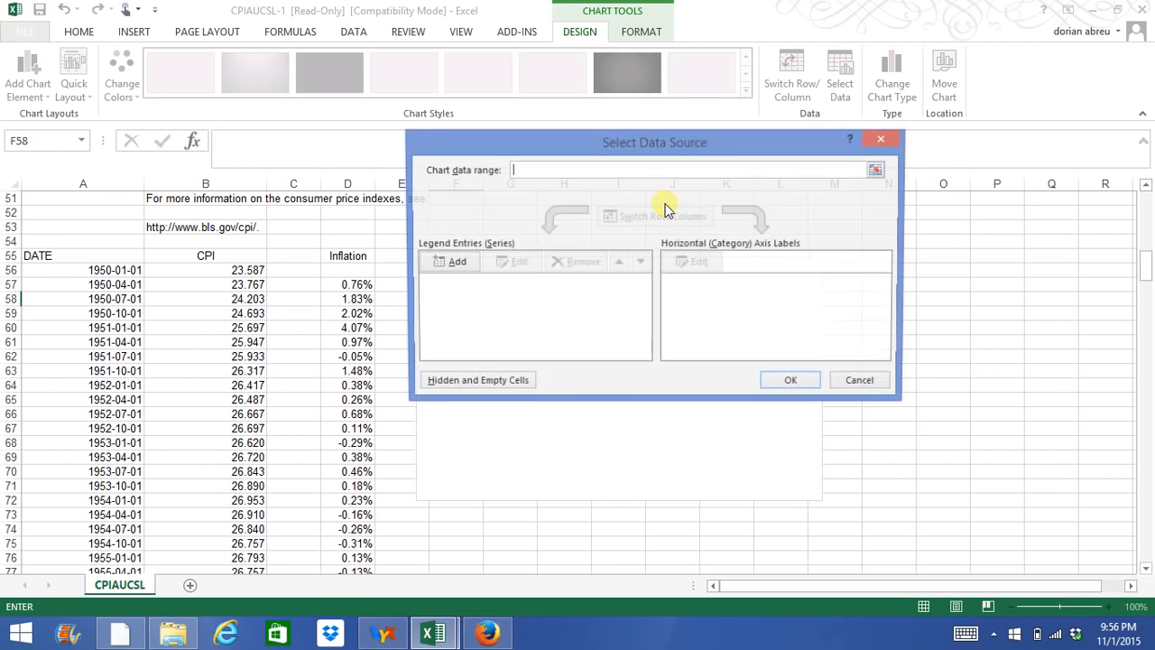
pyautogui.moveTo(580, 147); pyautogui.dragTo(614, 132)
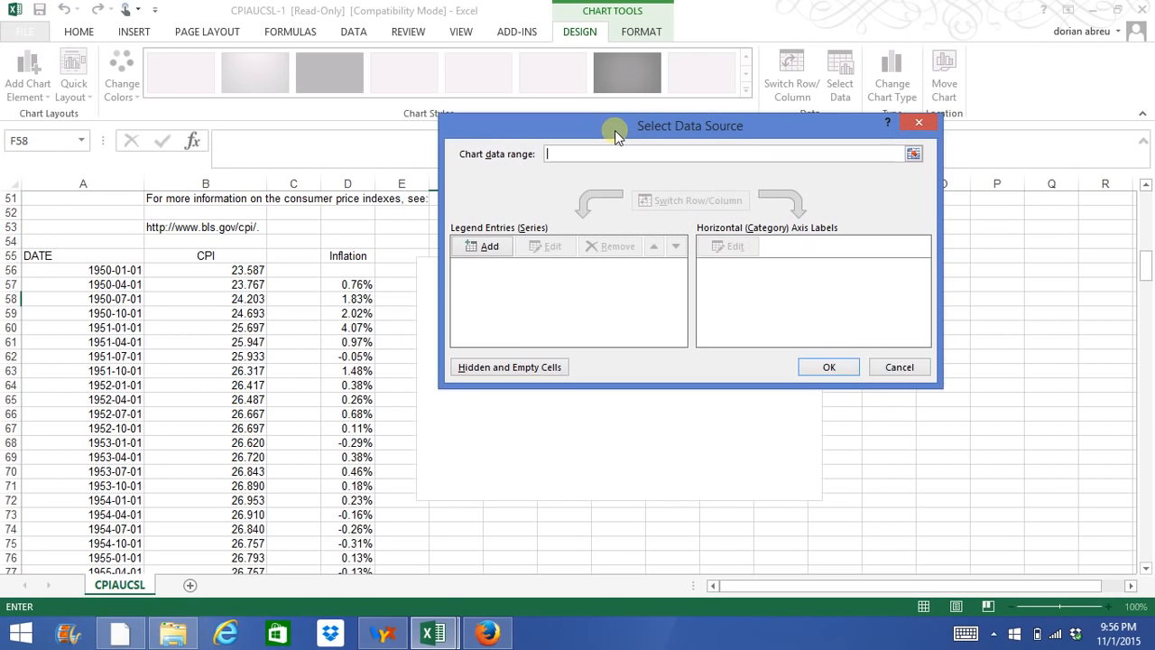
pyautogui.click(485, 249)
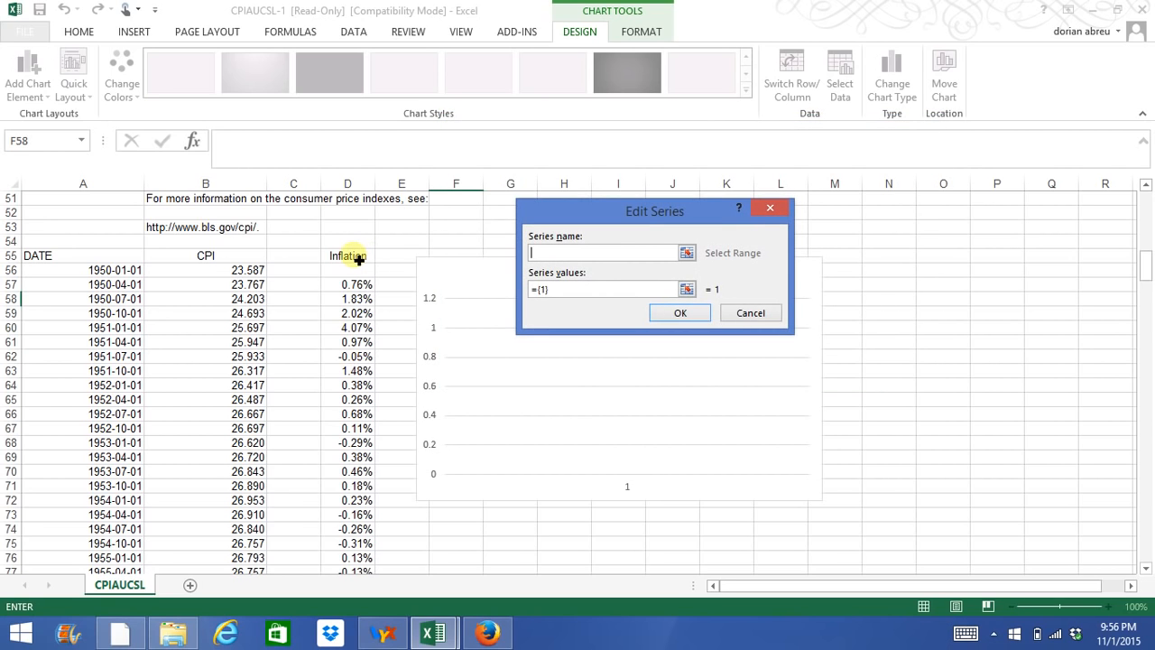
pyautogui.click(354, 257)
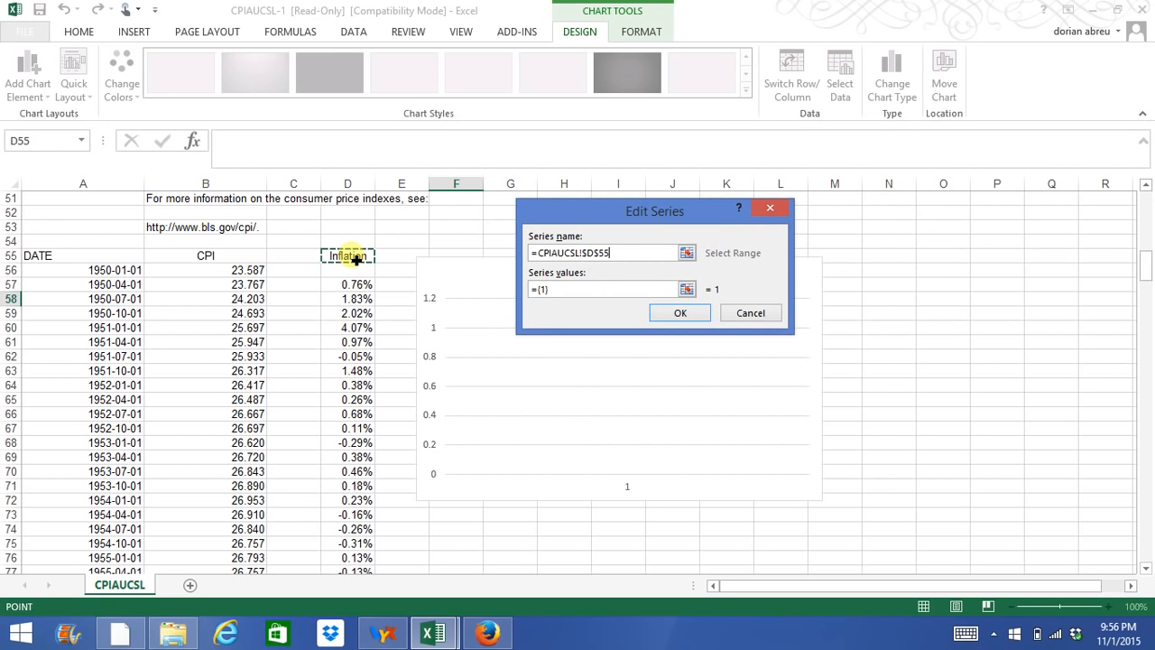
pyautogui.click(564, 288)
pyautogui.press('BackSpace')
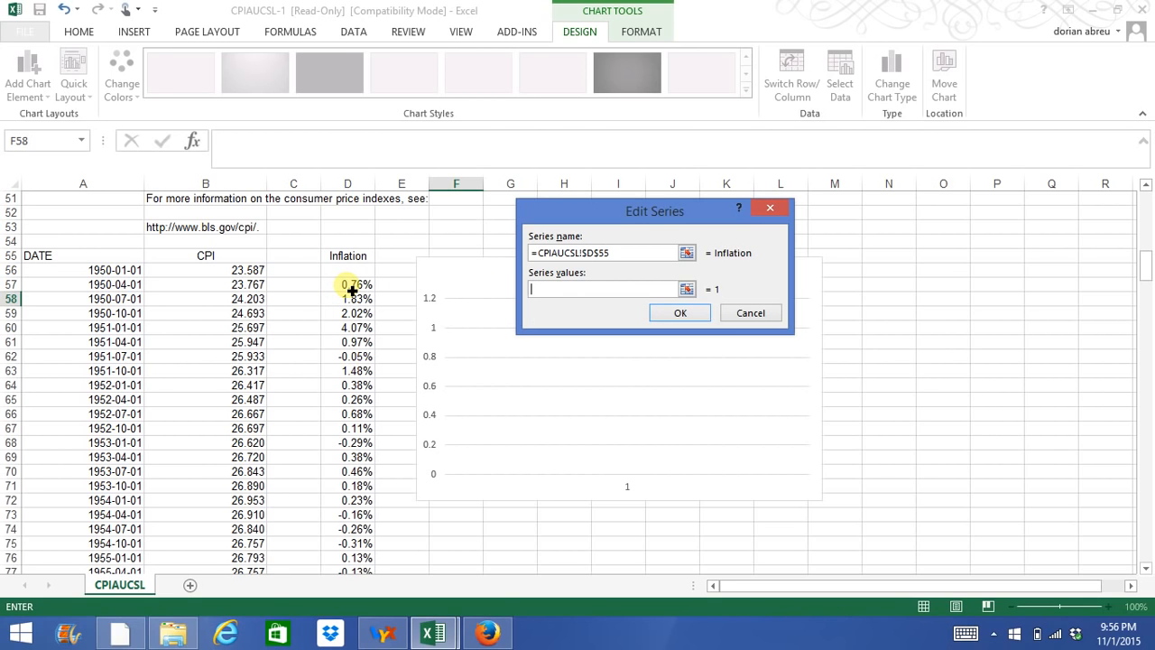
pyautogui.moveTo(357, 286); pyautogui.dragTo(360, 533)
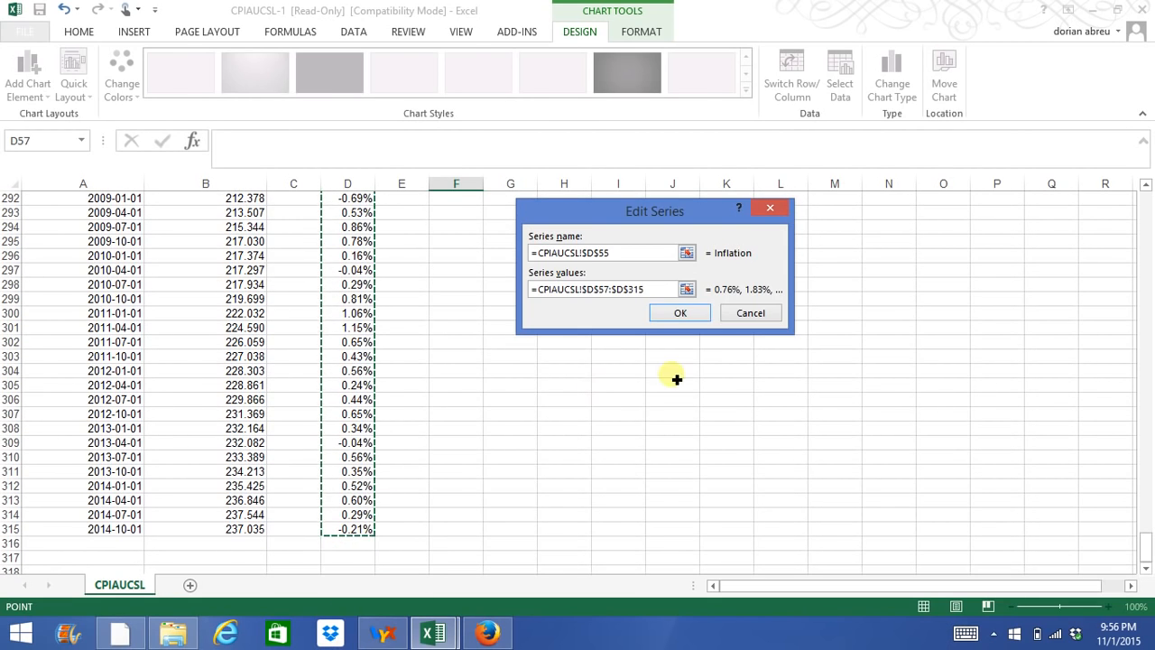
pyautogui.click(678, 312)
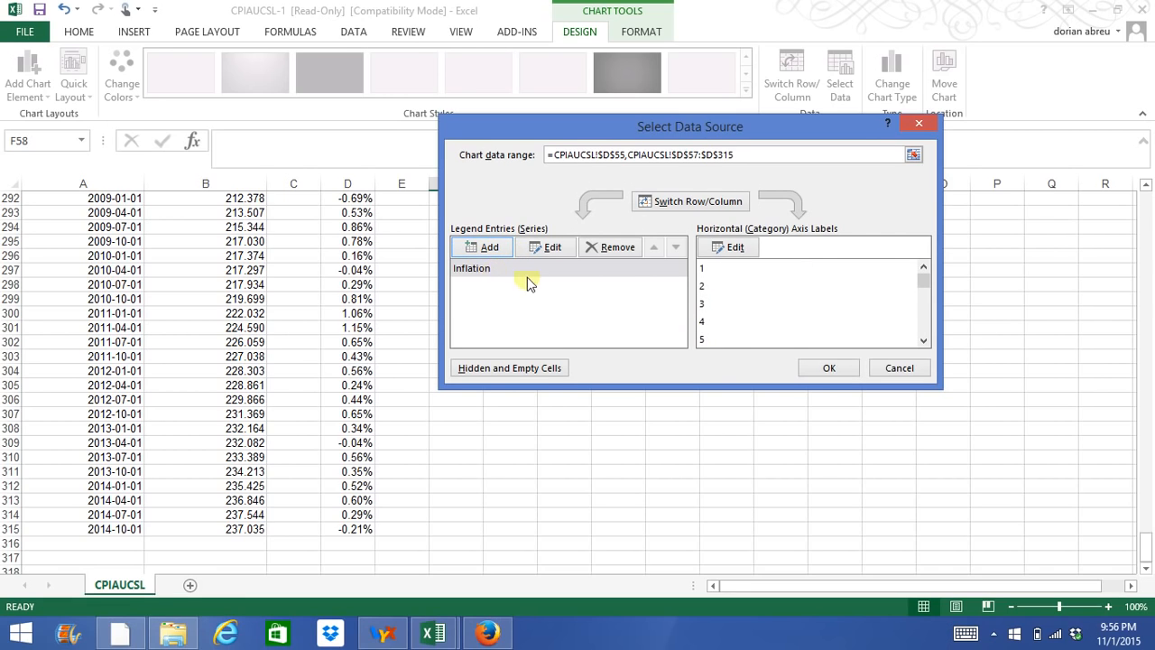
# Set the chart's horizontal axis label range to the DATE header cell A55.
pyautogui.click(733, 248)
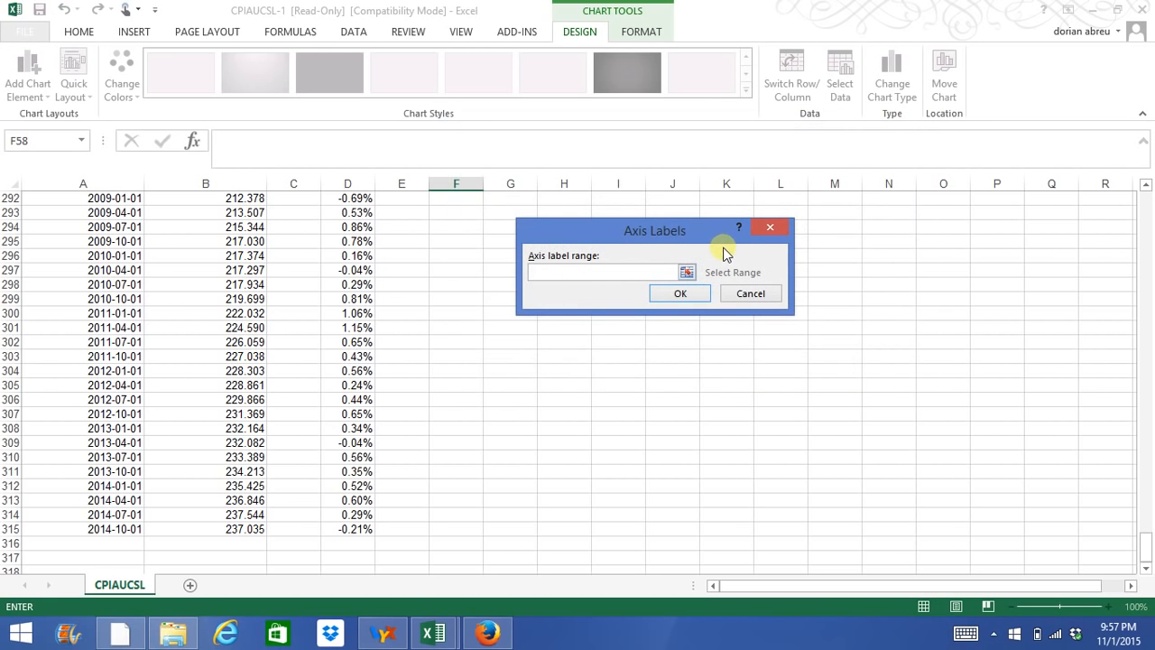
pyautogui.click(597, 279)
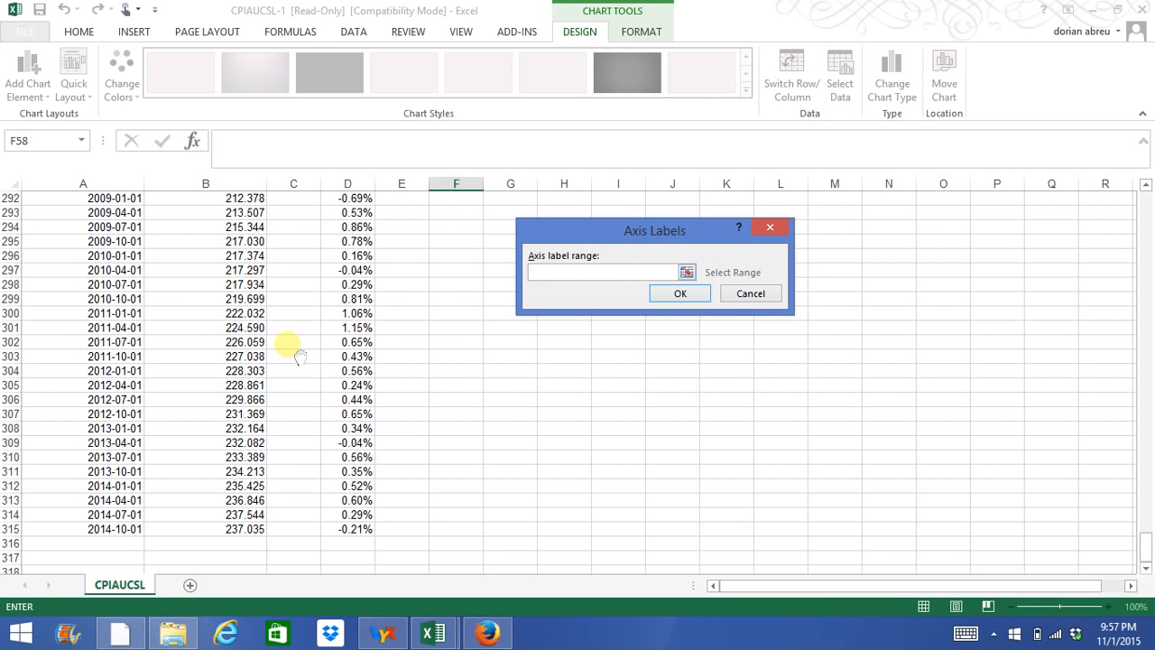
pyautogui.moveTo(1146, 548); pyautogui.dragTo(1152, 159)
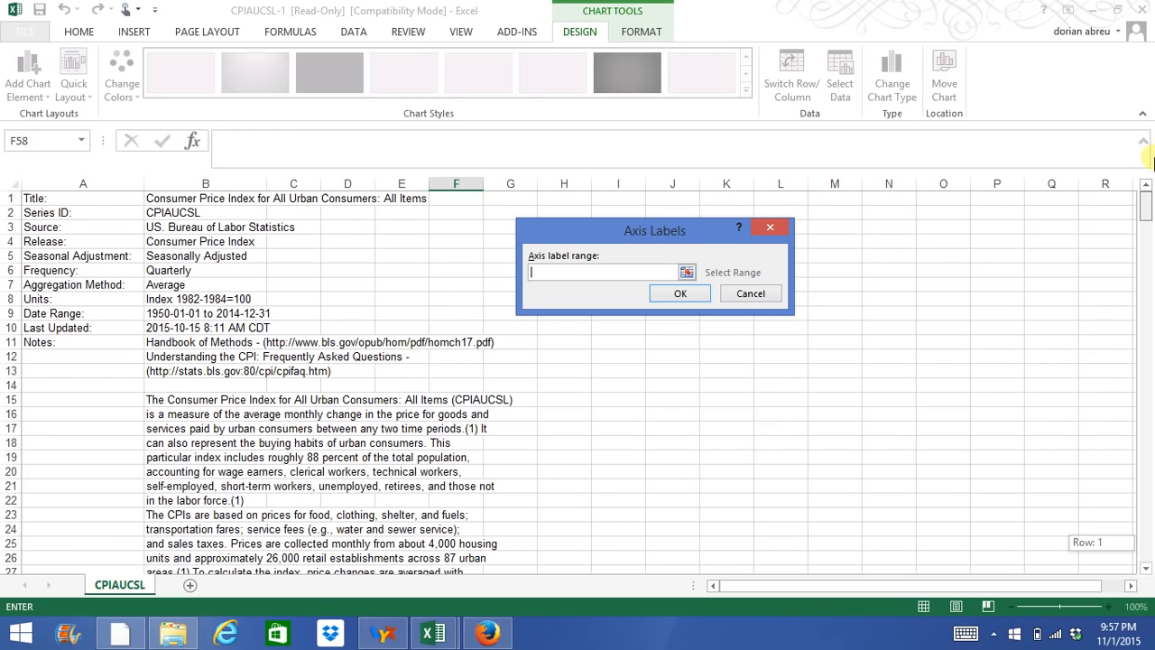
pyautogui.moveTo(1151, 199); pyautogui.dragTo(1145, 259)
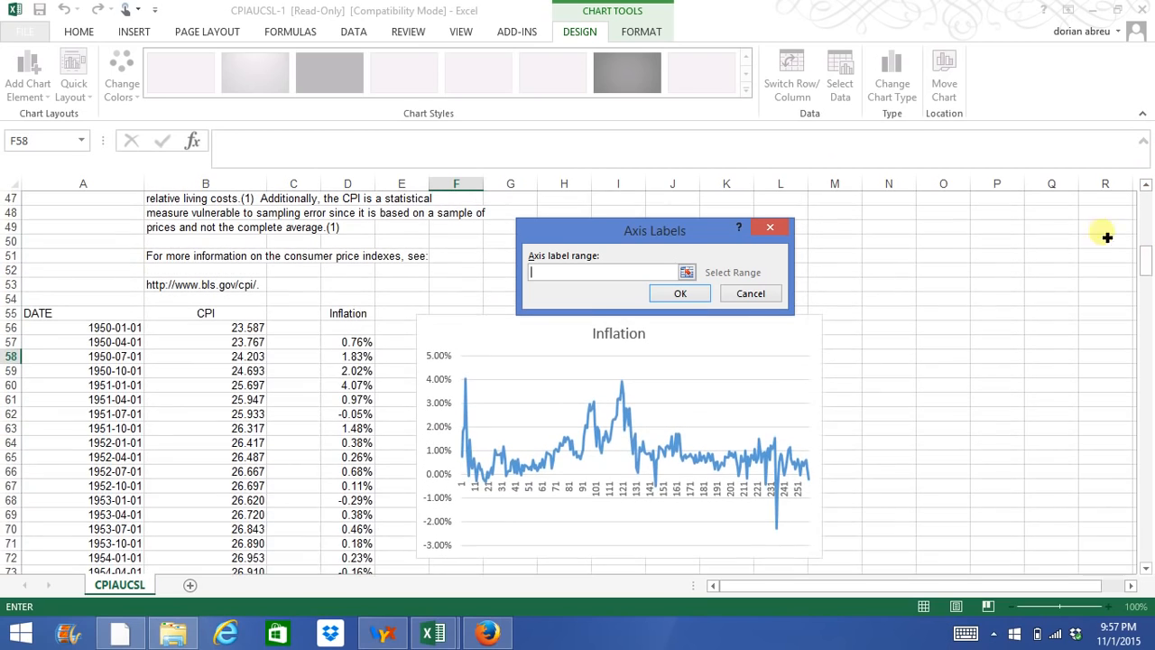
pyautogui.click(52, 313)
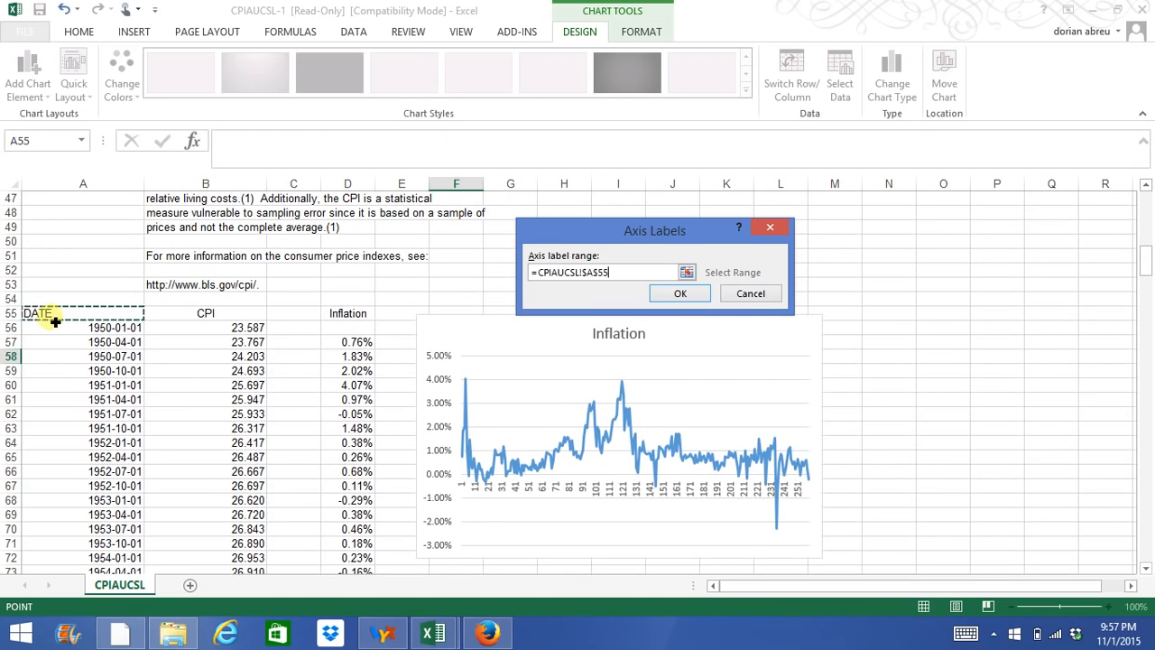
pyautogui.click(678, 294)
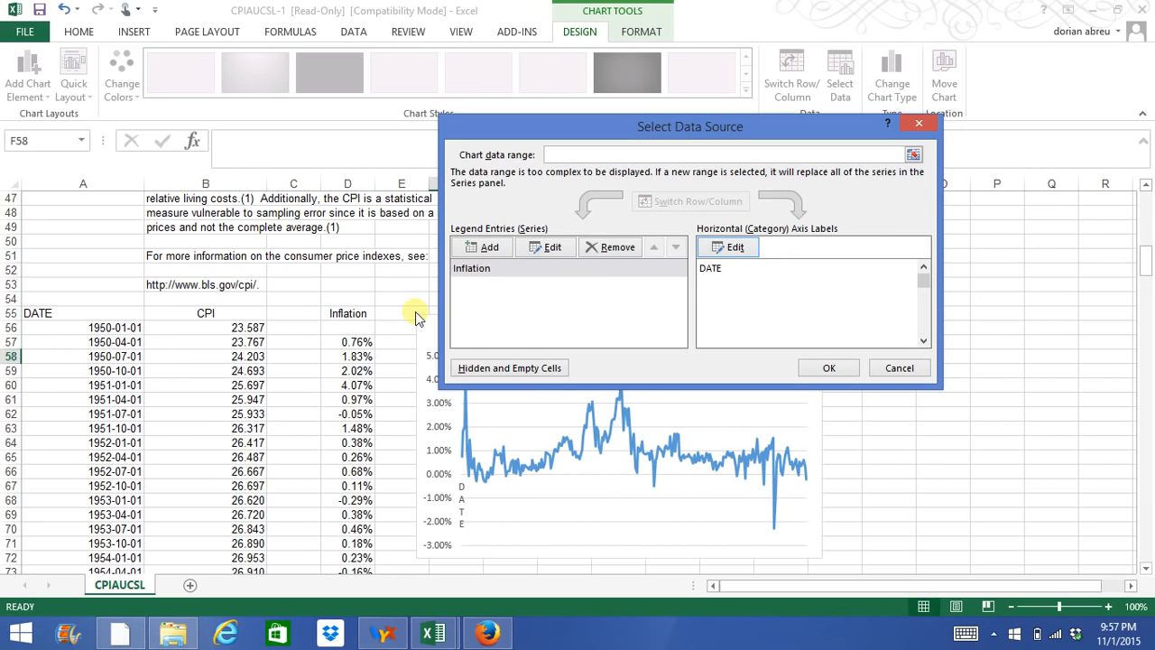
# Extend the horizontal axis label range to A55:A315, covering the DATE header and all quarters.
pyautogui.click(730, 247)
pyautogui.moveTo(97, 317); pyautogui.dragTo(96, 541)
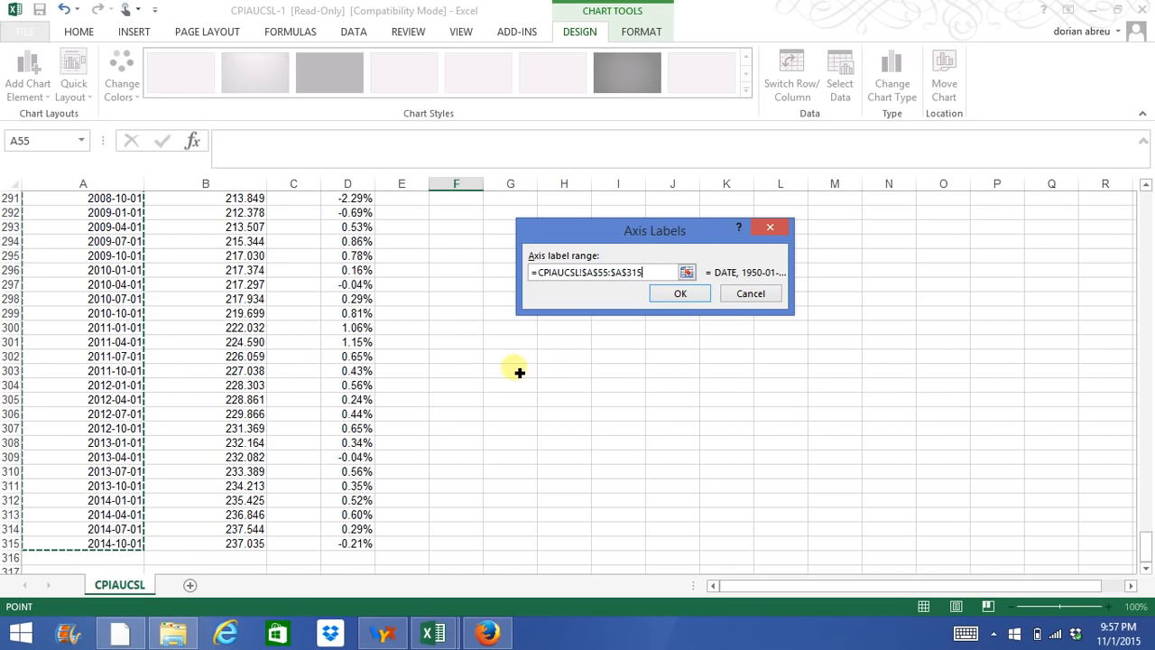
pyautogui.click(677, 293)
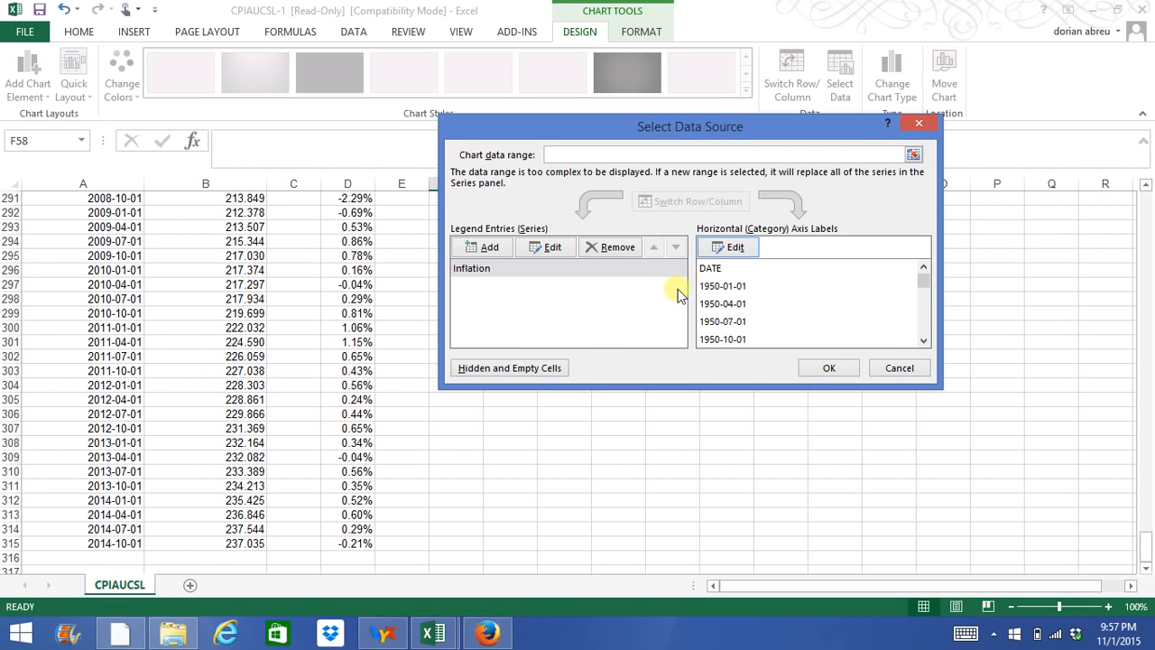
# Set the horizontal axis label range to the dates in A56:A315 without the header, and apply the chart data source.
pyautogui.click(715, 269)
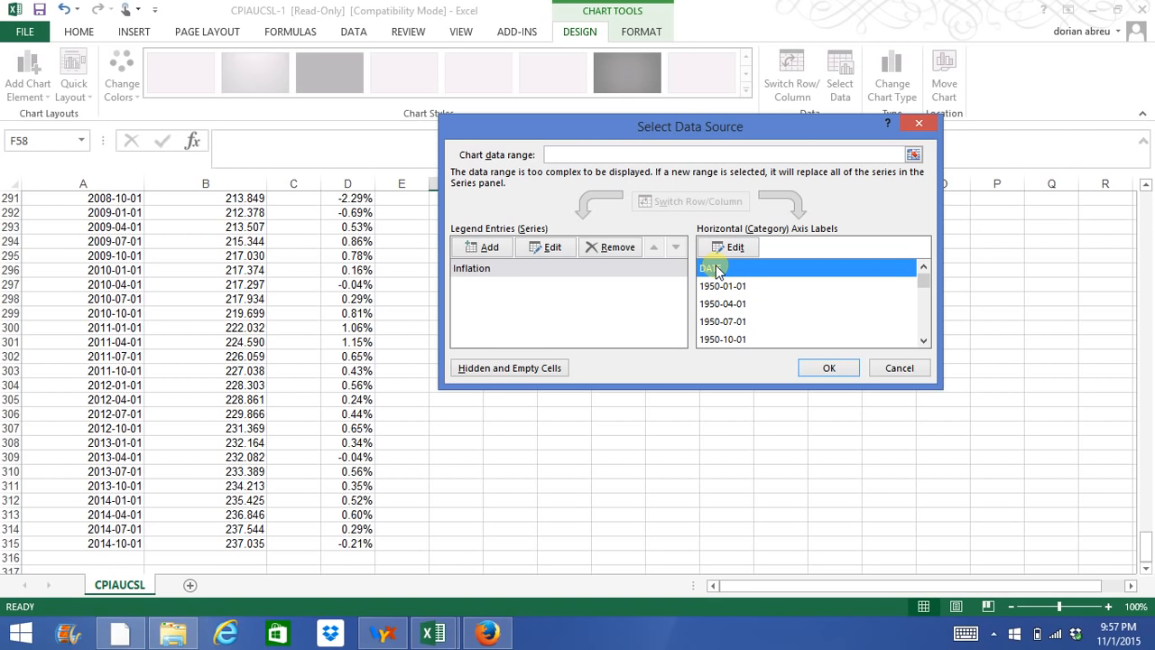
pyautogui.click(727, 248)
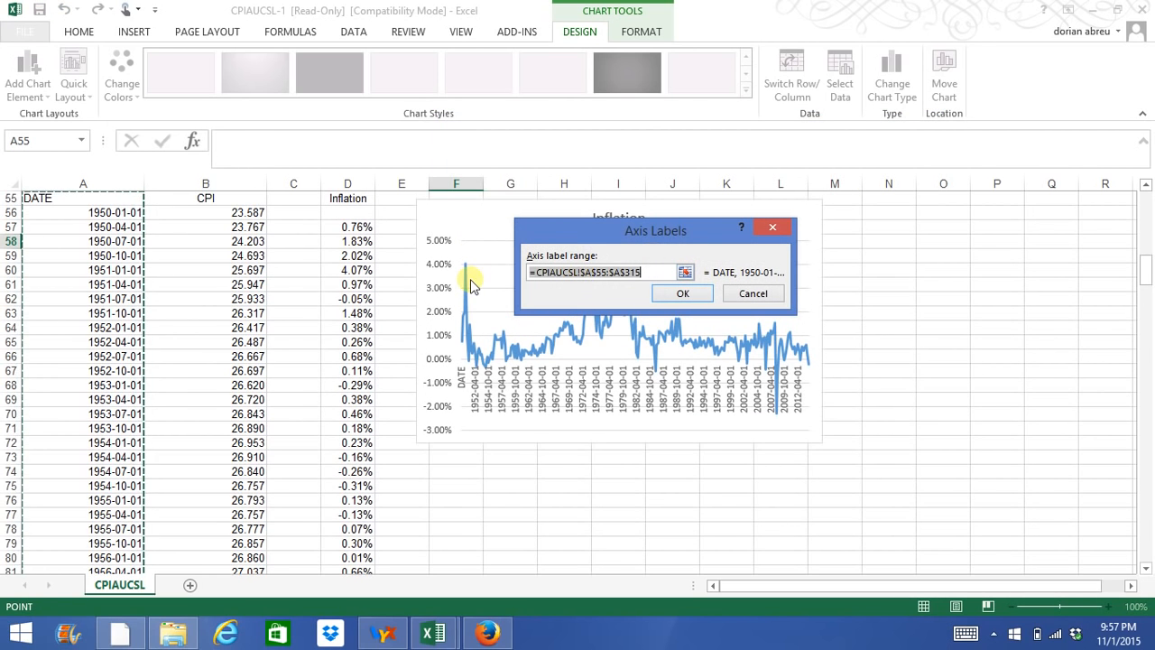
pyautogui.moveTo(114, 213); pyautogui.dragTo(12, 545)
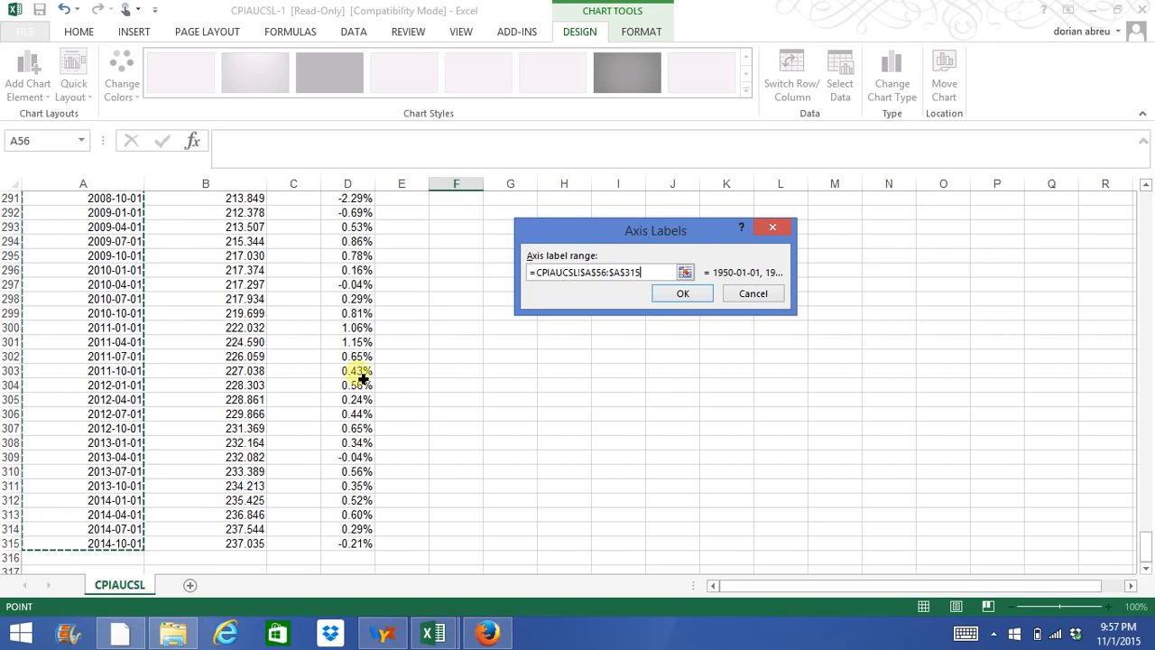
pyautogui.click(680, 294)
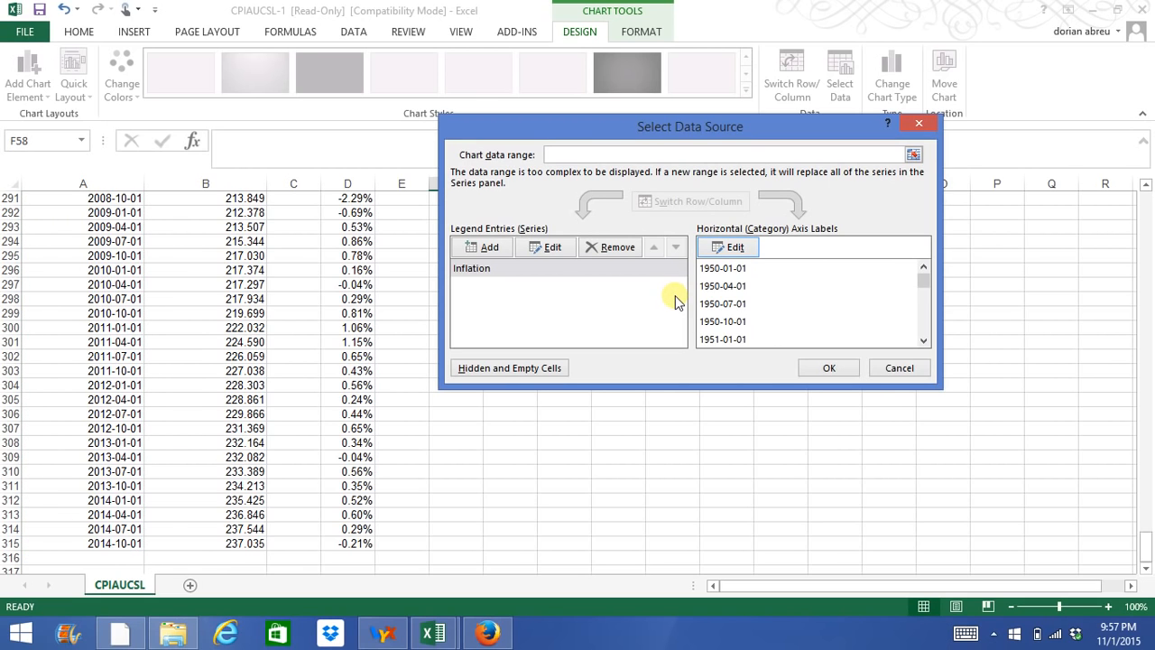
pyautogui.click(826, 369)
# Review the inflation line chart against the quarterly CPI and inflation values down to the end of the 2014 data.
pyautogui.scroll(20, 816, 370)
pyautogui.scroll(20, 817, 369)
pyautogui.scroll(-16, 817, 370)
pyautogui.scroll(-1, 816, 368)
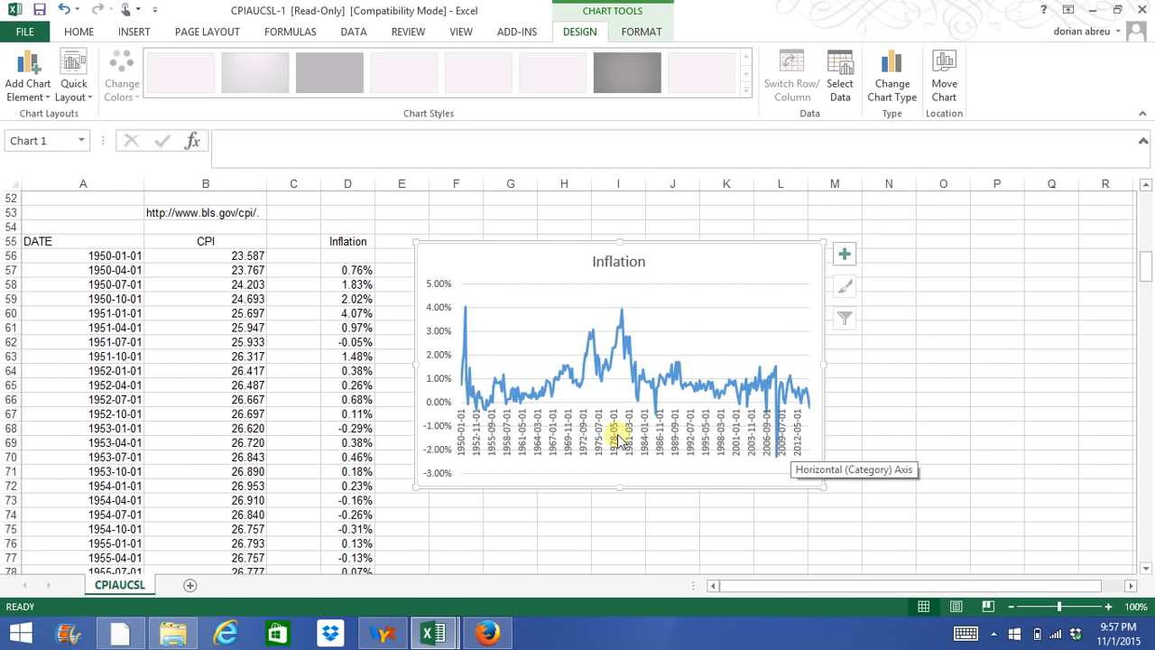
pyautogui.scroll(-4, 454, 405)
pyautogui.scroll(-20, 388, 434)
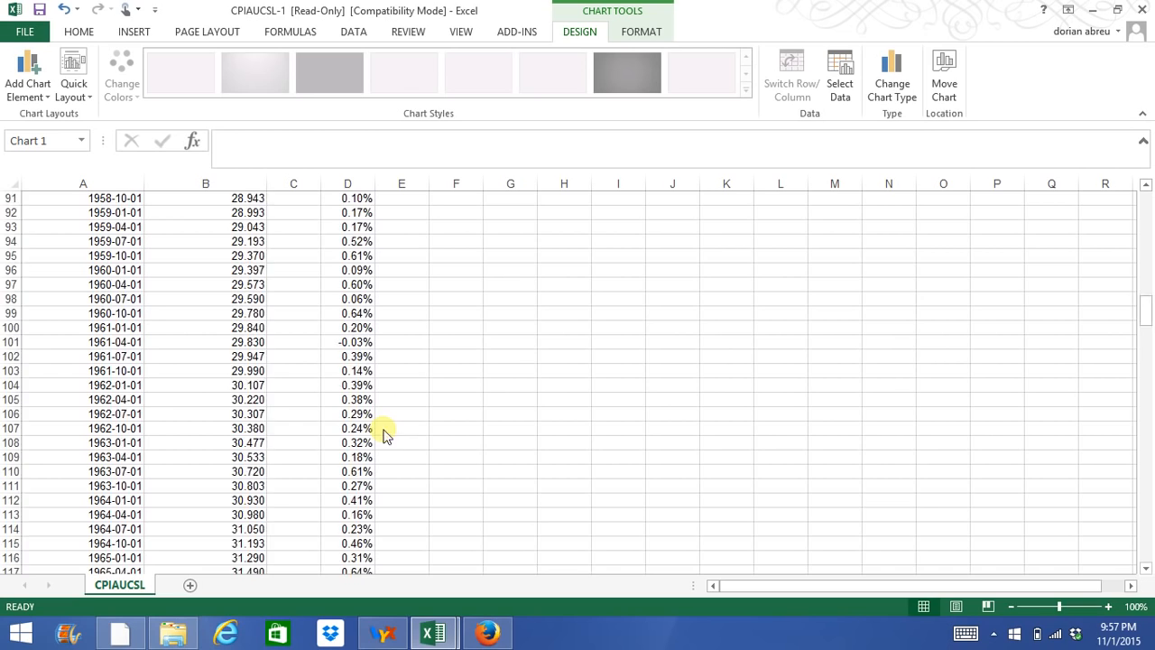
pyautogui.scroll(-13, 388, 434)
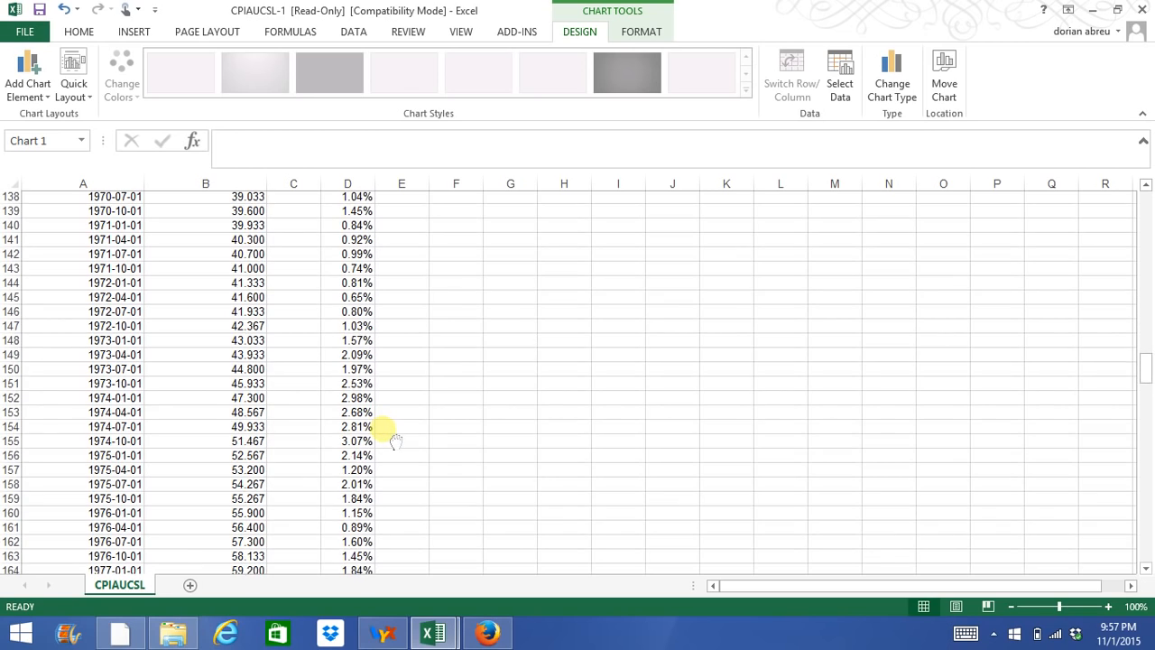
pyautogui.scroll(-20, 395, 440)
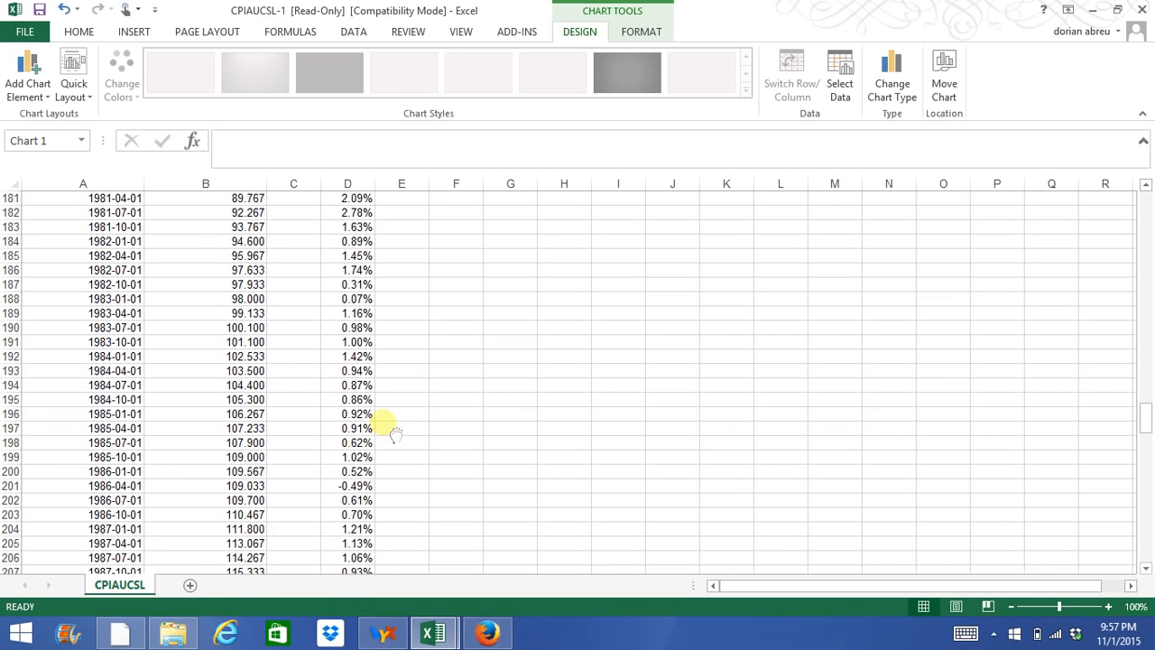
pyautogui.scroll(-10, 388, 428)
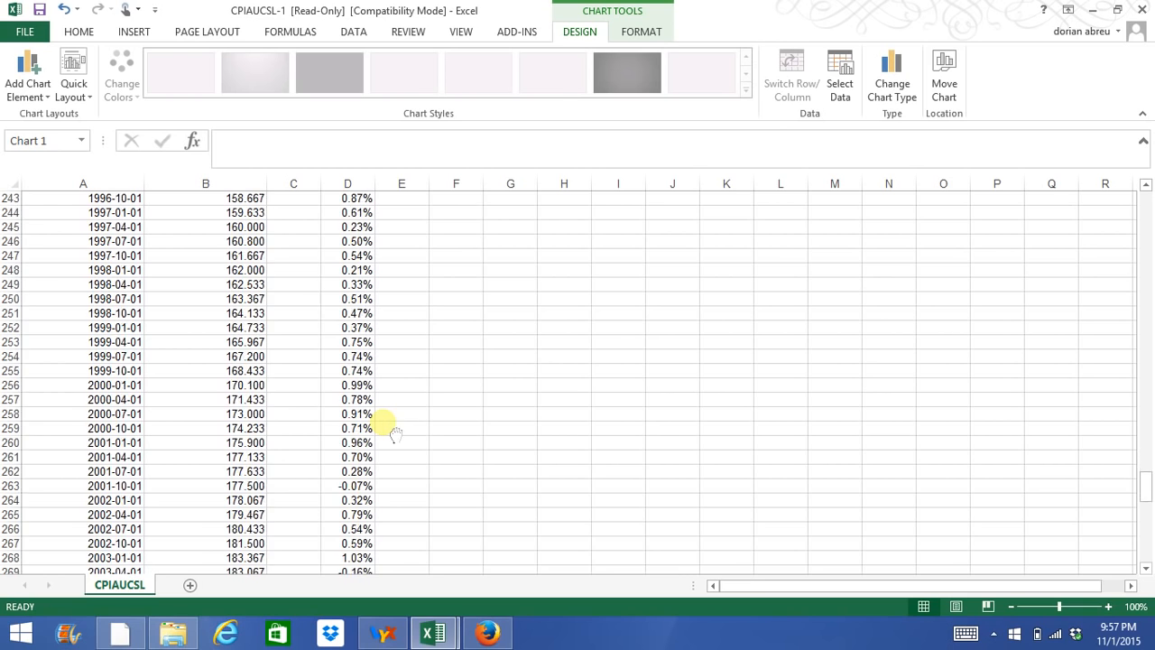
pyautogui.scroll(-2, 395, 434)
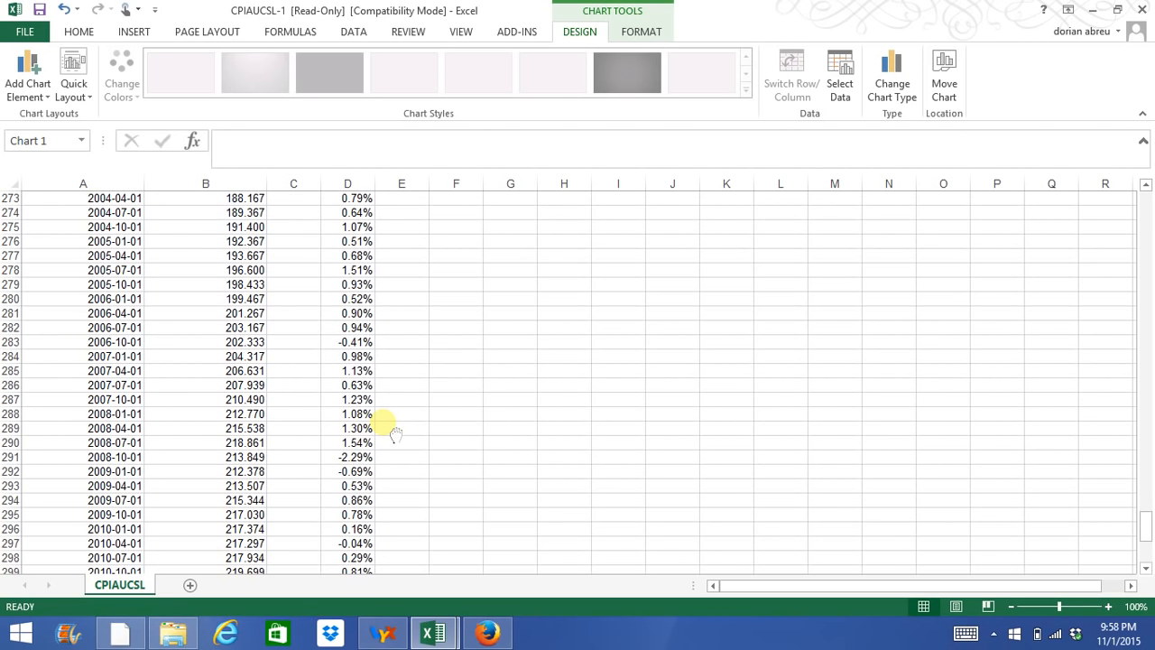
pyautogui.scroll(-7, 395, 434)
pyautogui.scroll(20, 395, 434)
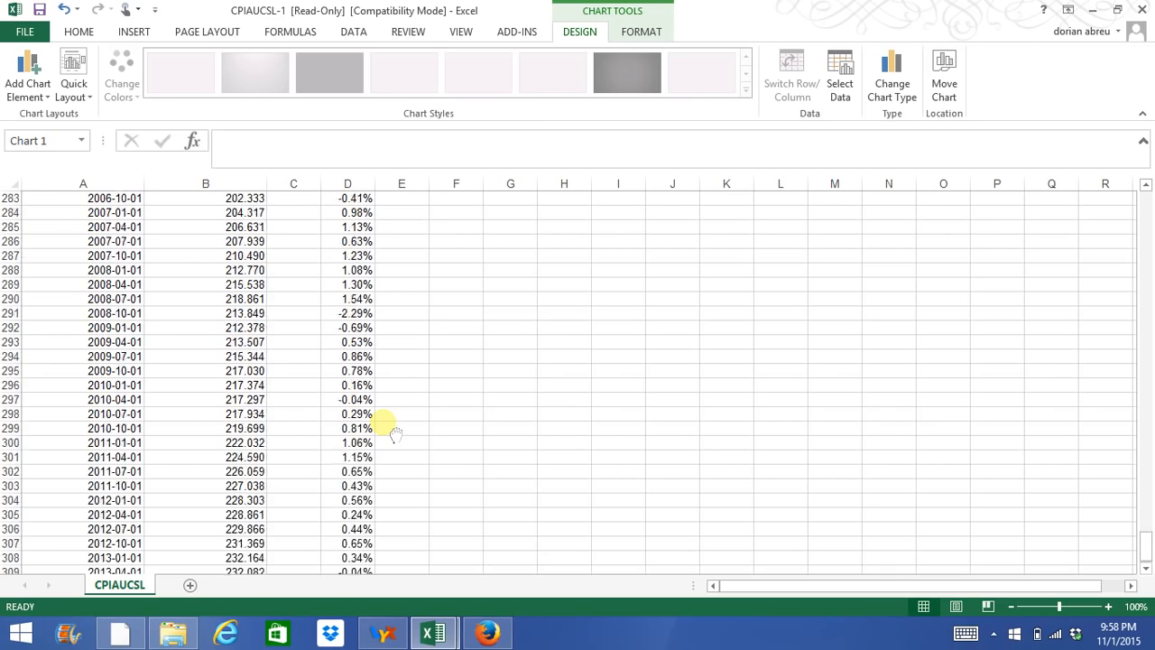
pyautogui.scroll(20, 396, 434)
pyautogui.scroll(-19, 395, 434)
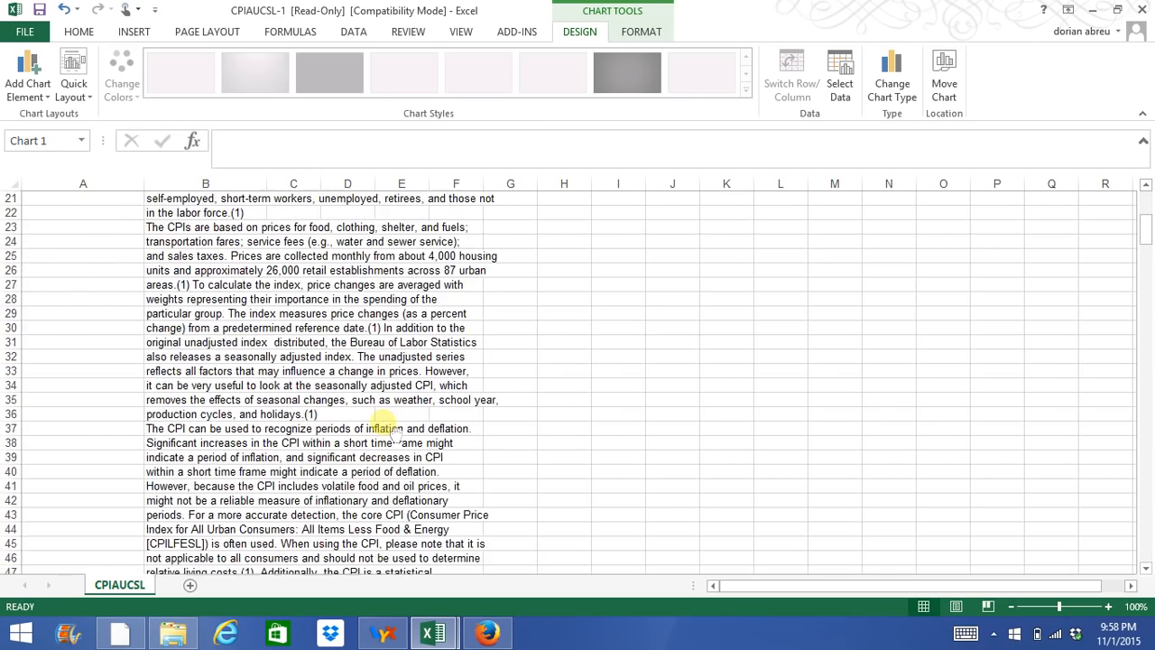
pyautogui.scroll(1, 395, 434)
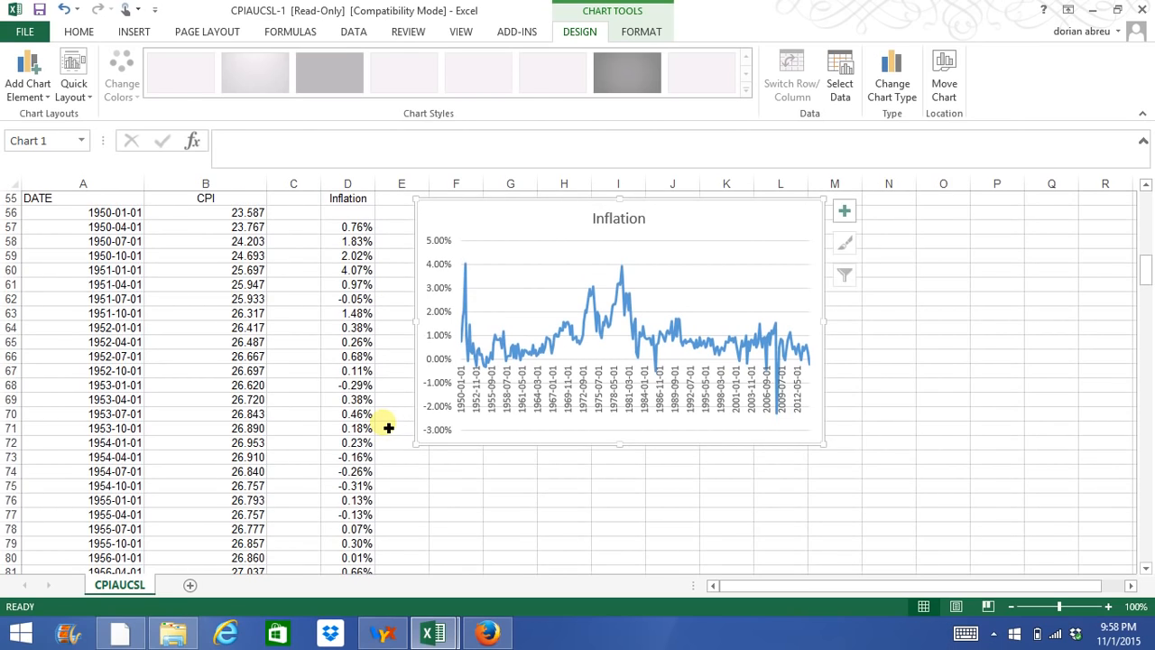
# Move the Inflation chart away from the data columns so it spans about columns J to Q, and select cell F57.
pyautogui.click(541, 531)
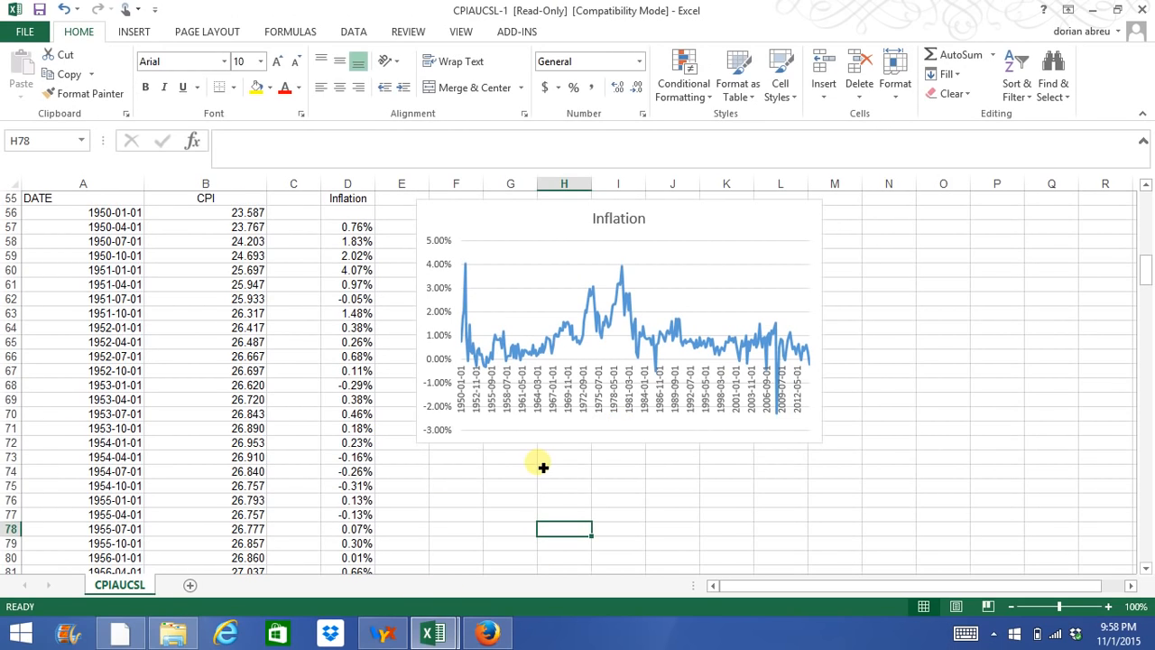
pyautogui.moveTo(668, 222); pyautogui.dragTo(904, 255)
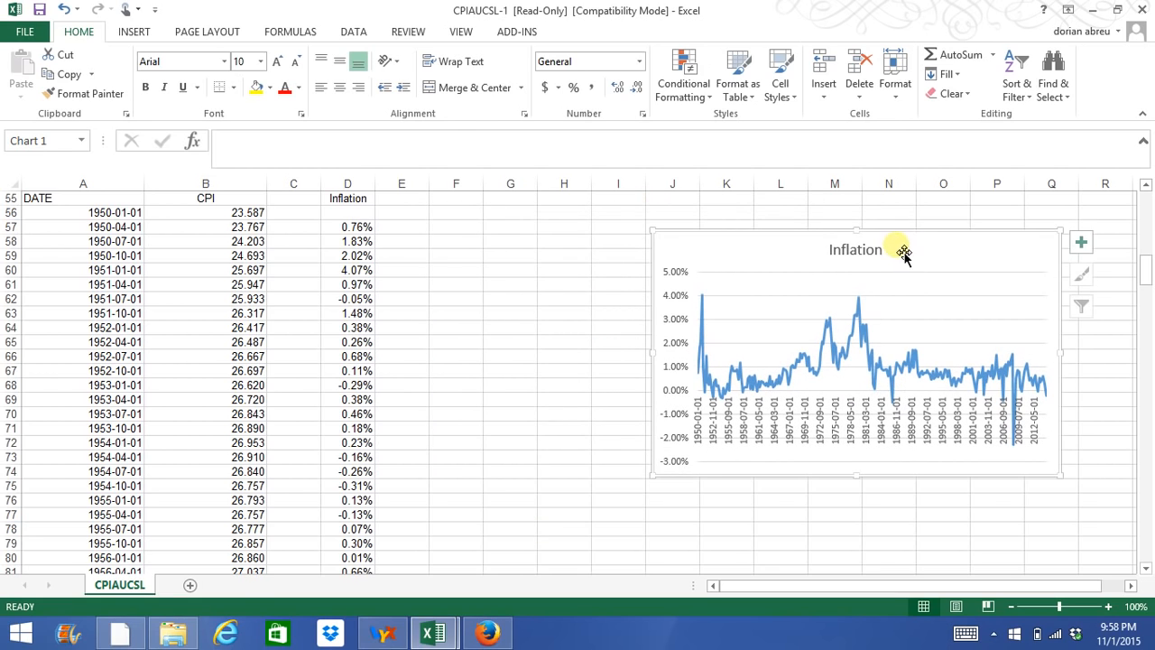
pyautogui.click(458, 247)
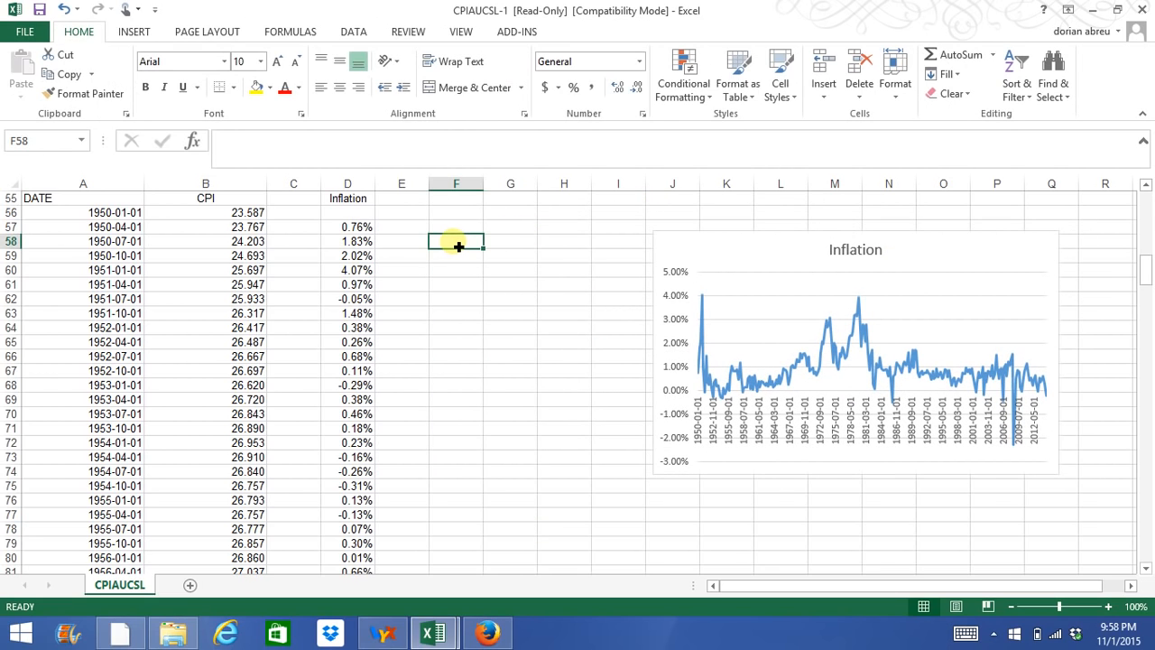
pyautogui.moveTo(403, 639)
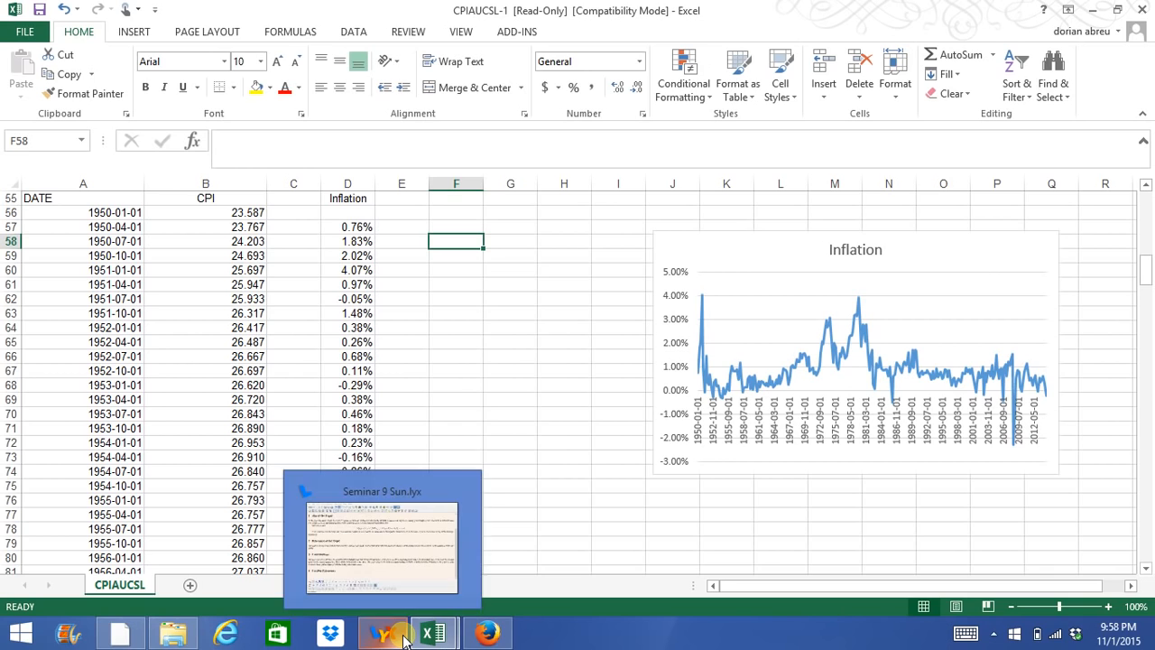
pyautogui.click(457, 228)
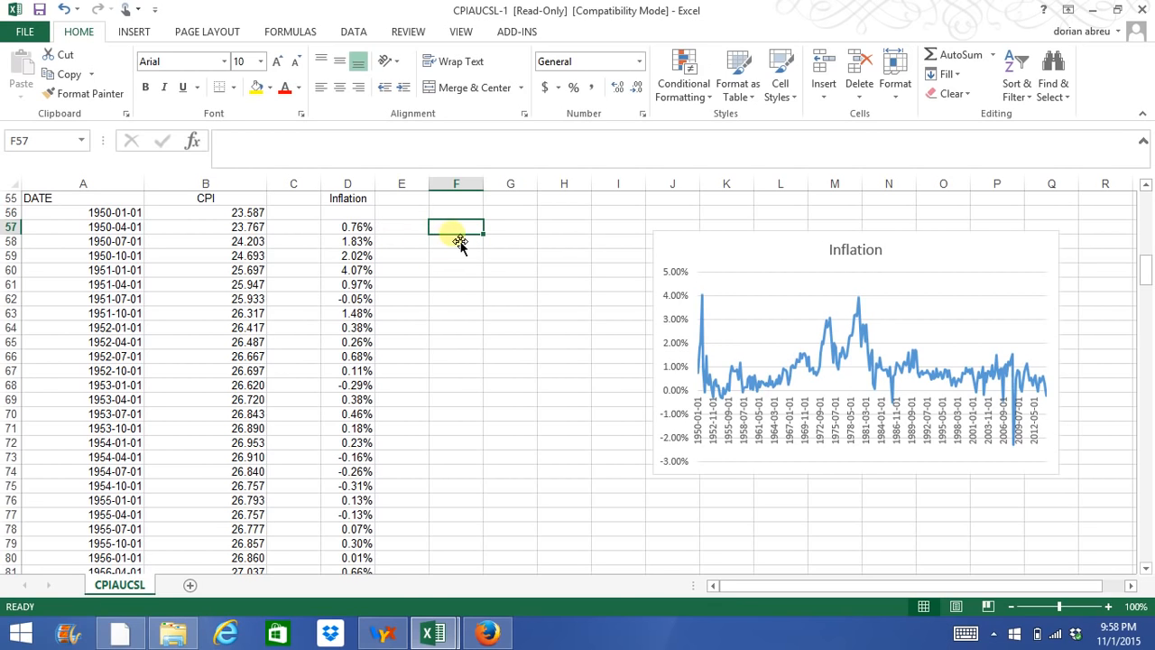
pyautogui.scroll(2, 294, 297)
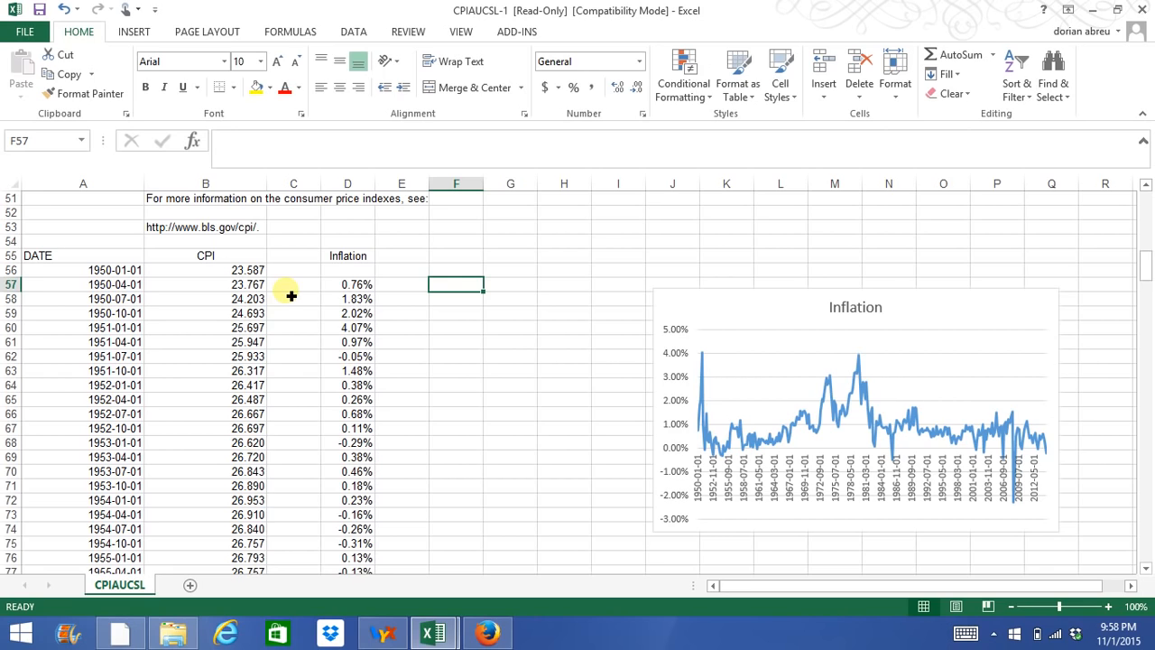